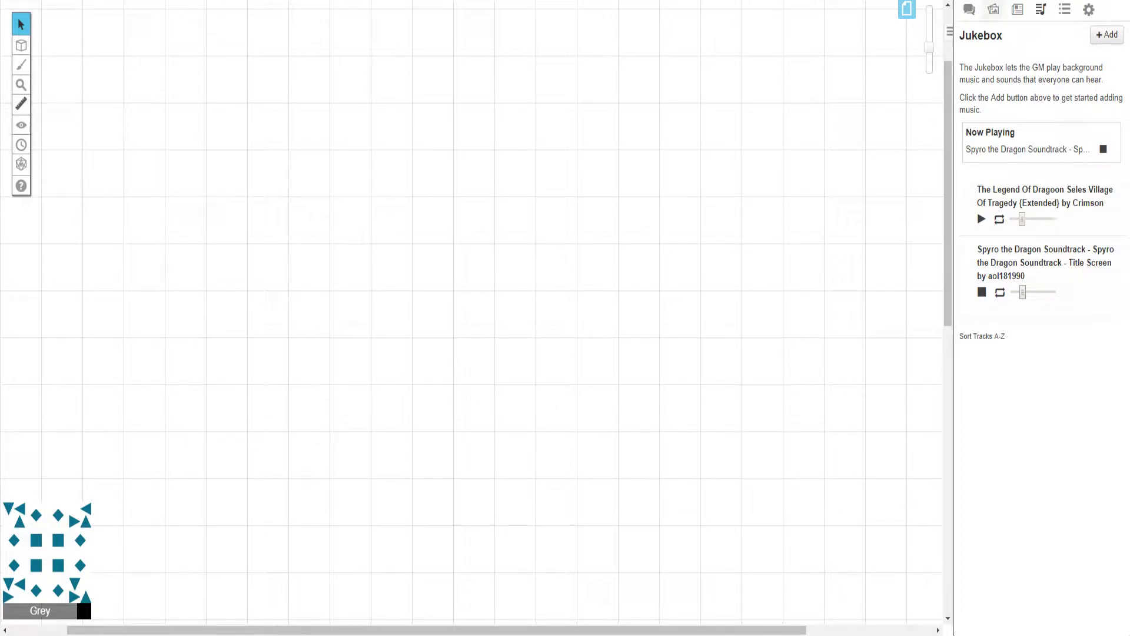
- Search the art library's tokens for "elf" and clear the search
click(994, 10)
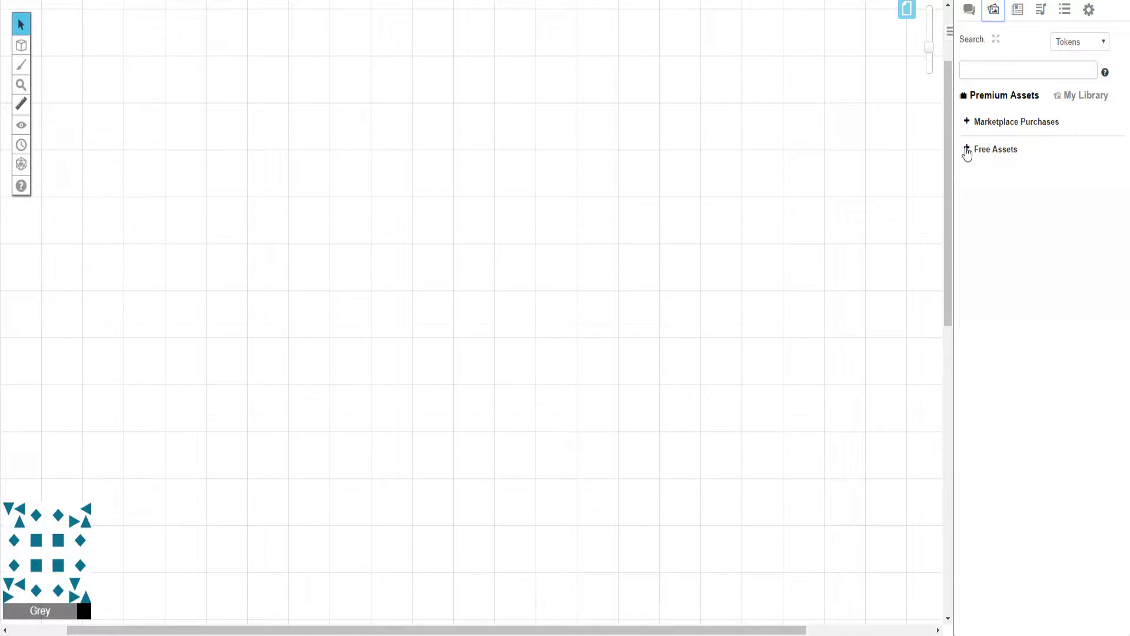
click(981, 70)
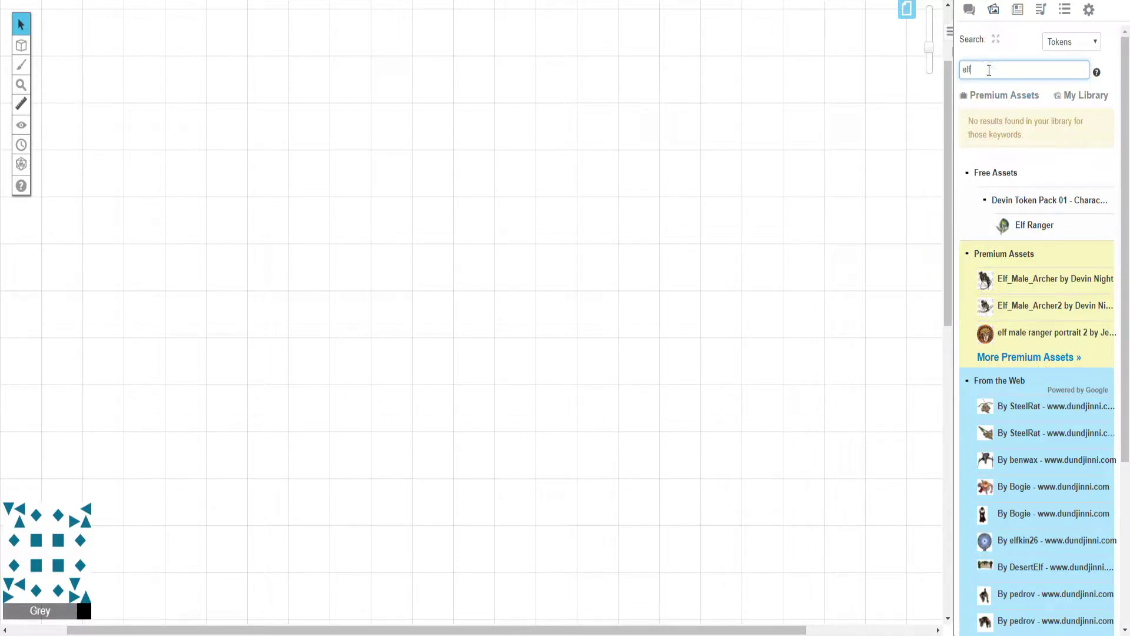
key(BackSpace)
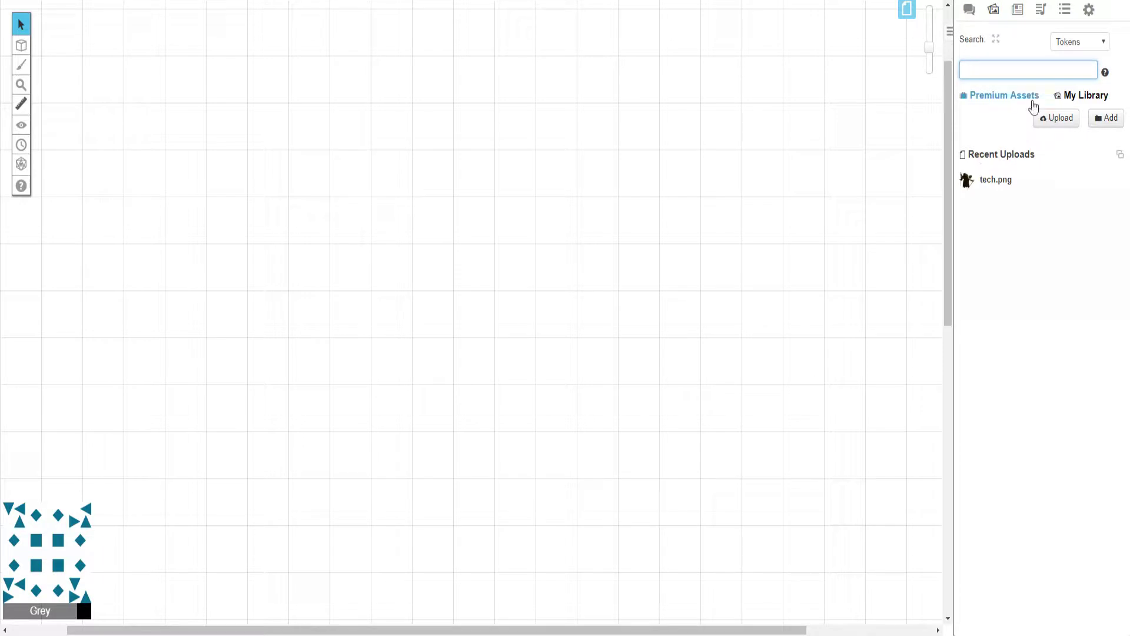
- Return from My Library to Premium Assets, expand the Free Assets list and widen the sidebar to show full pack names
click(1072, 94)
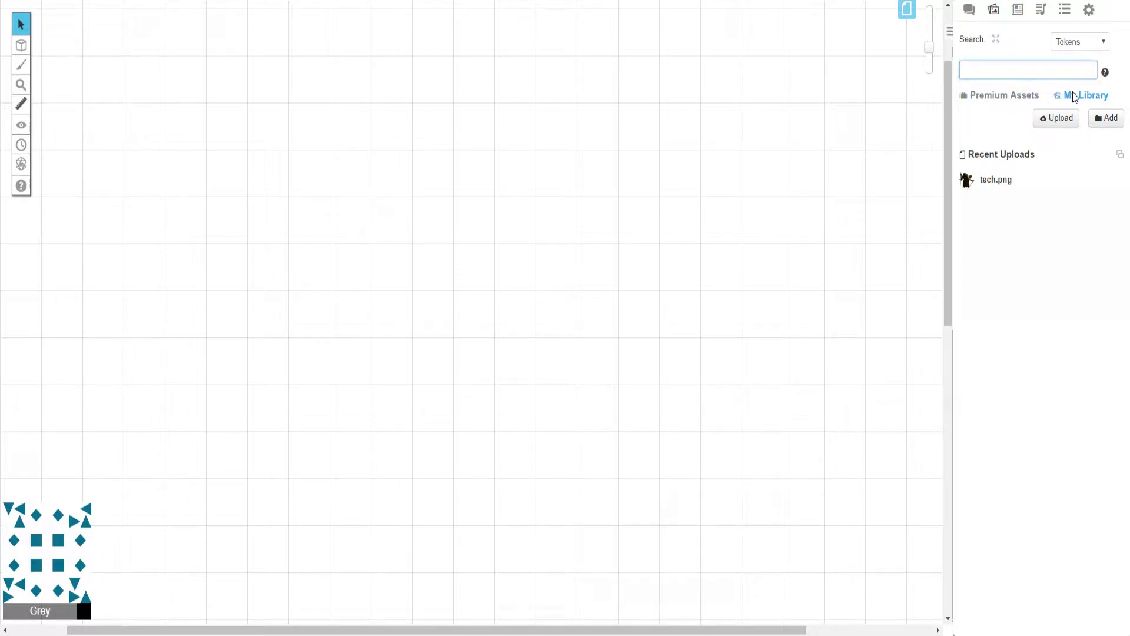
click(1003, 97)
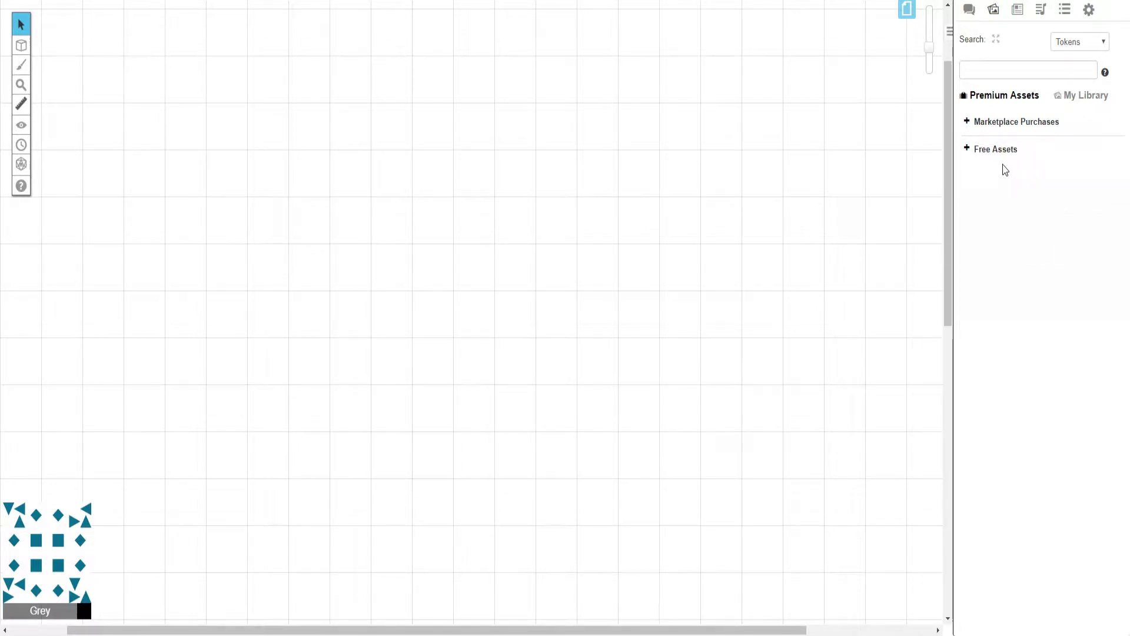
click(968, 151)
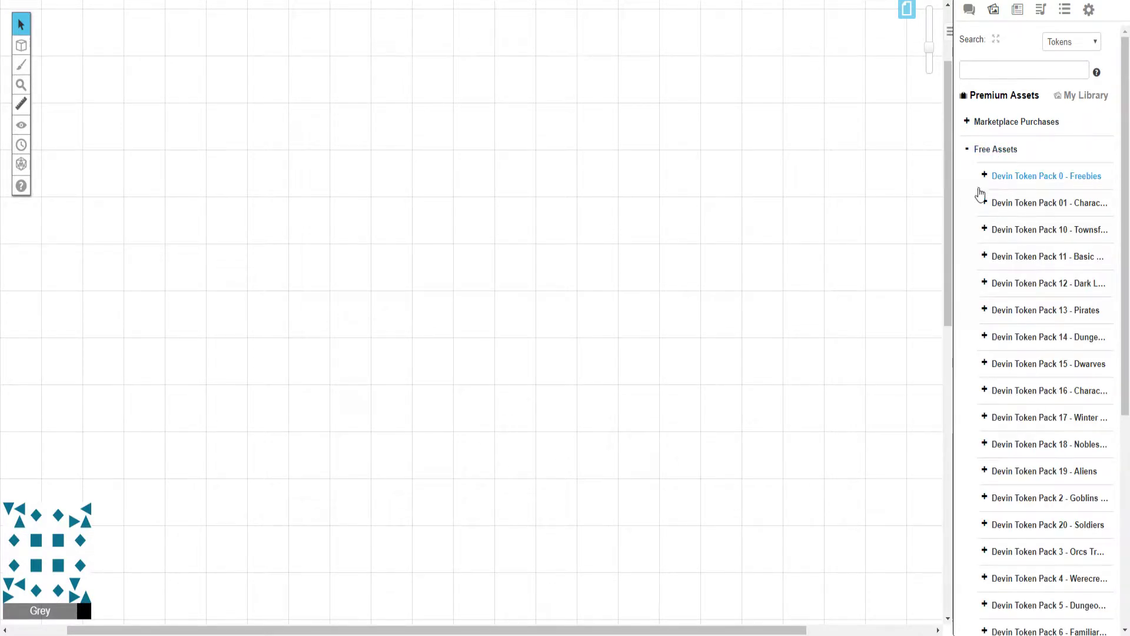
drag(954, 216, 864, 204)
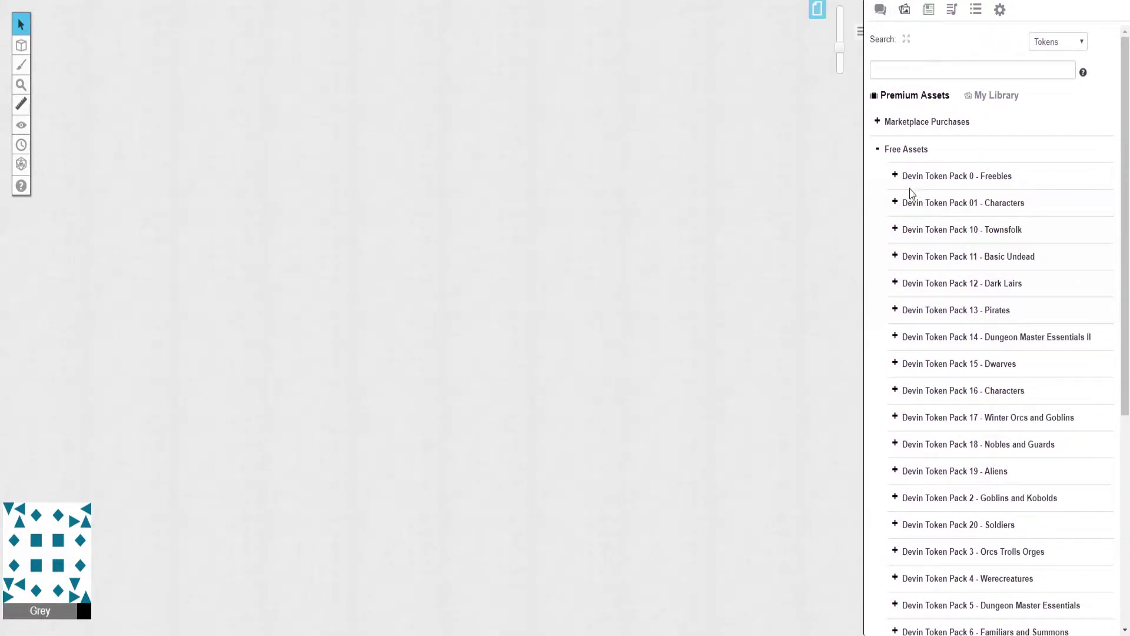
- Browse the free asset packs, examining the contents of Devin Token Pack 5 and Devin Token Pack 9
scroll(901, 221, down, 1)
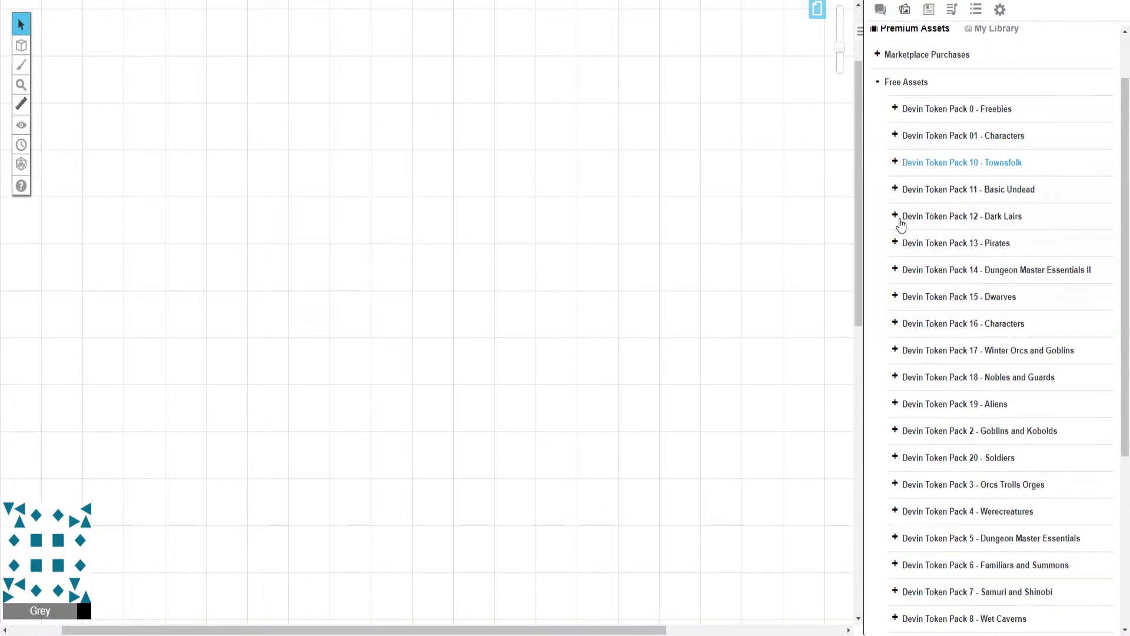
scroll(899, 235, down, 2)
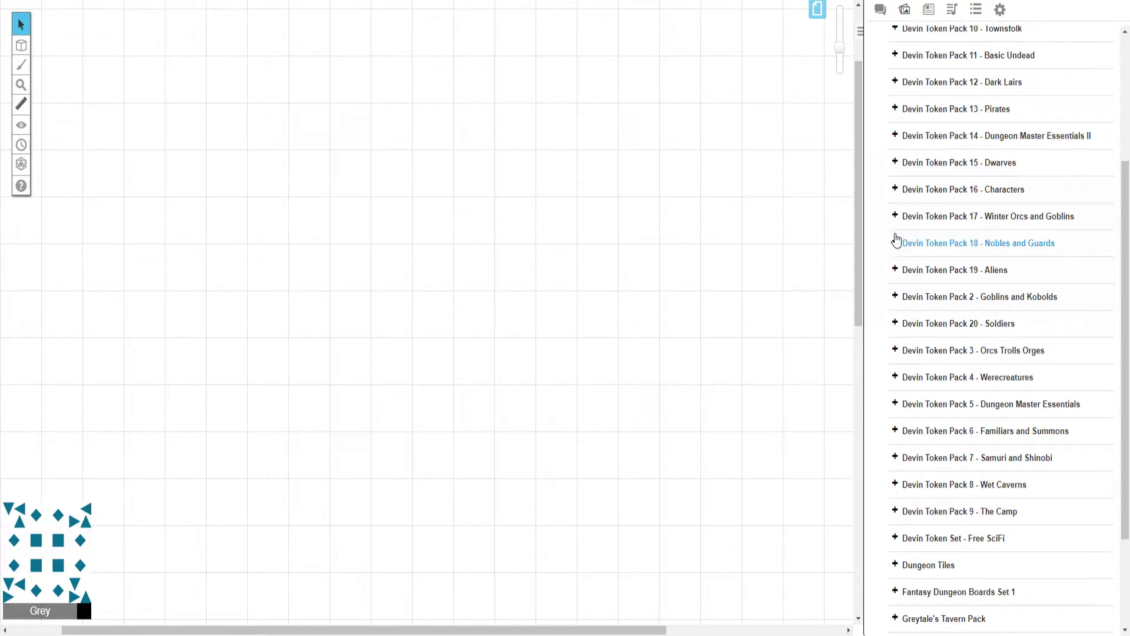
scroll(893, 250, down, 1)
click(894, 338)
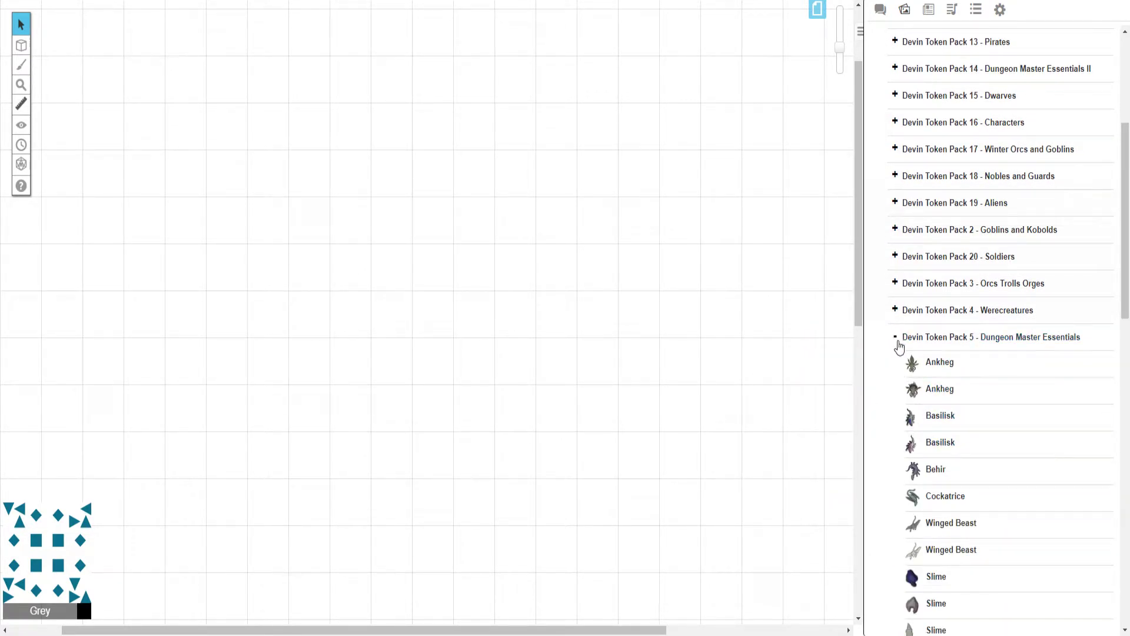
click(894, 338)
scroll(895, 344, down, 1)
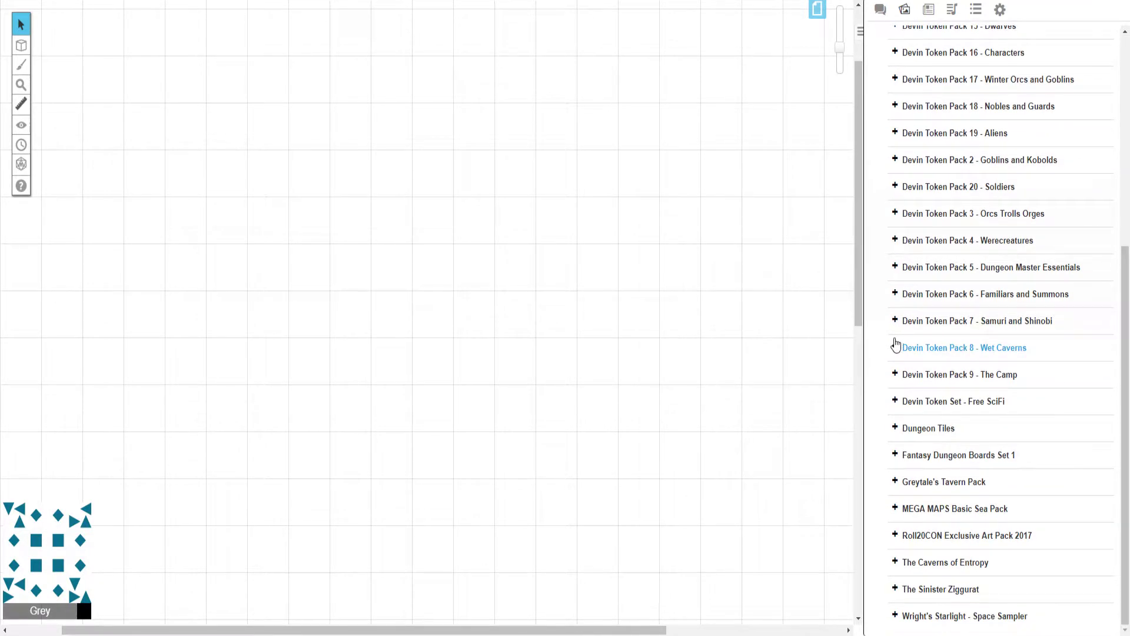
click(894, 379)
scroll(900, 385, down, 5)
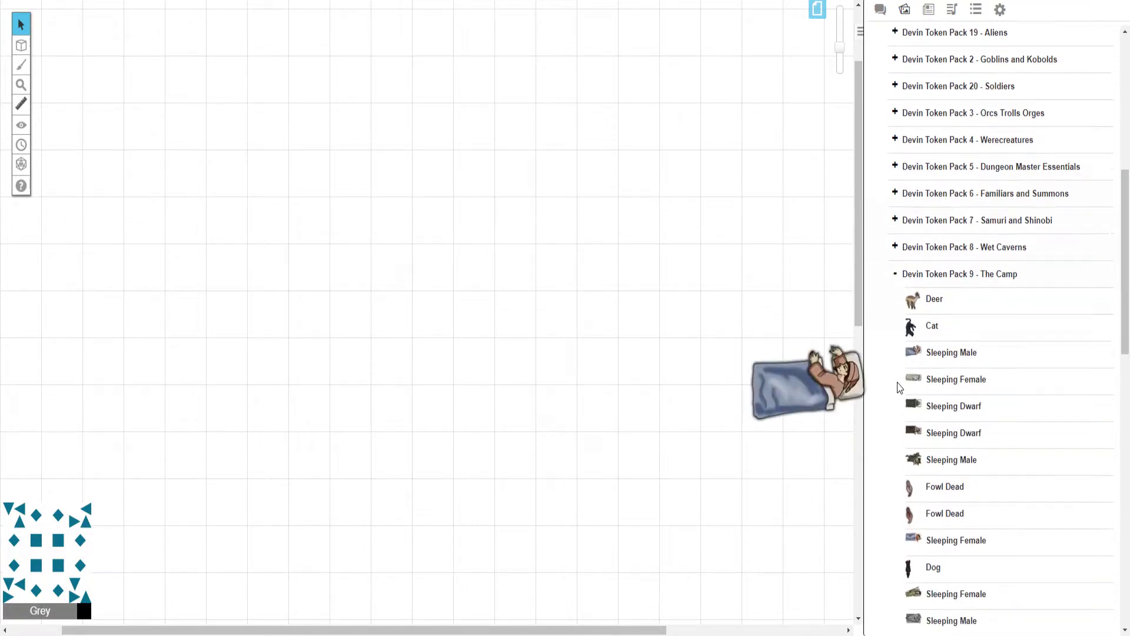
scroll(903, 383, up, 5)
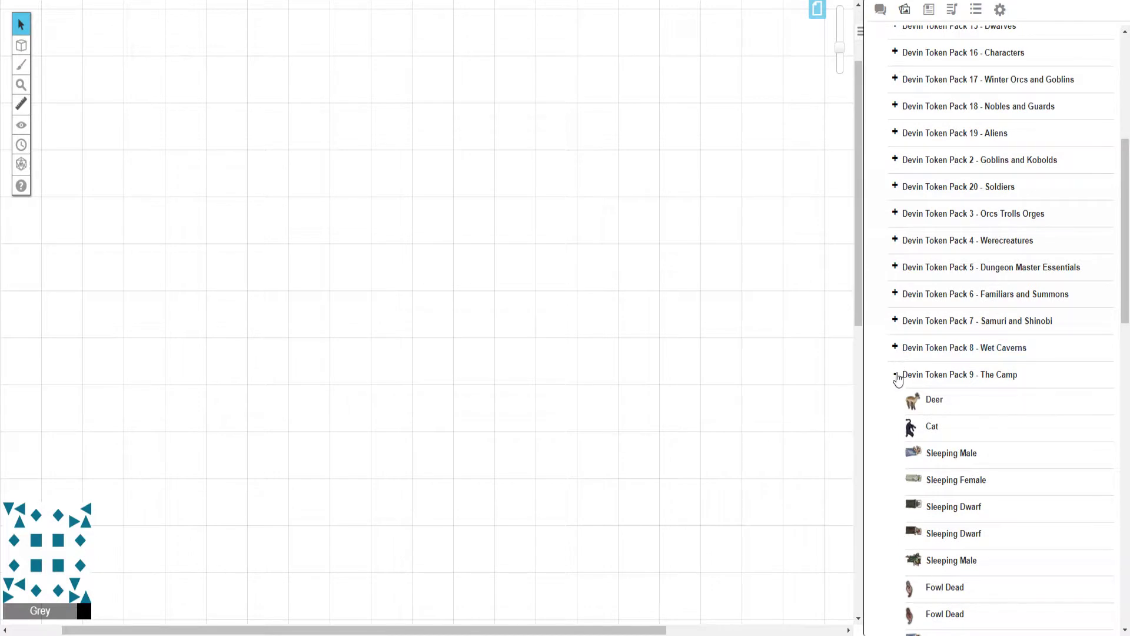
click(897, 375)
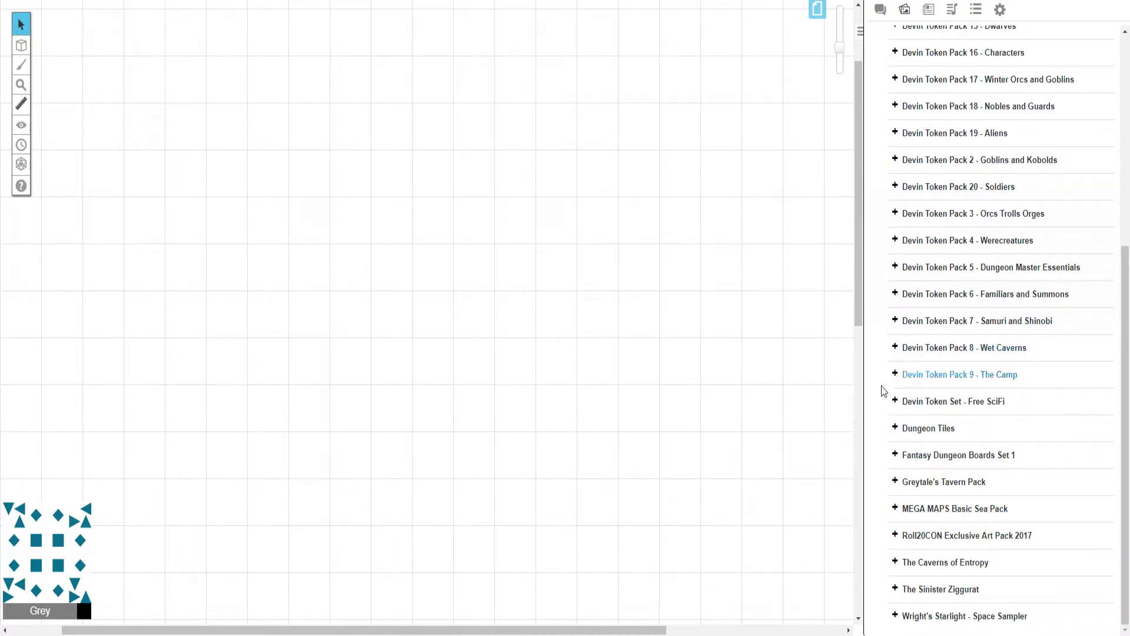
- Place The Opening Stairwell tile from the free Dungeon Tiles pack on the page and select it
click(894, 427)
scroll(883, 406, down, 1)
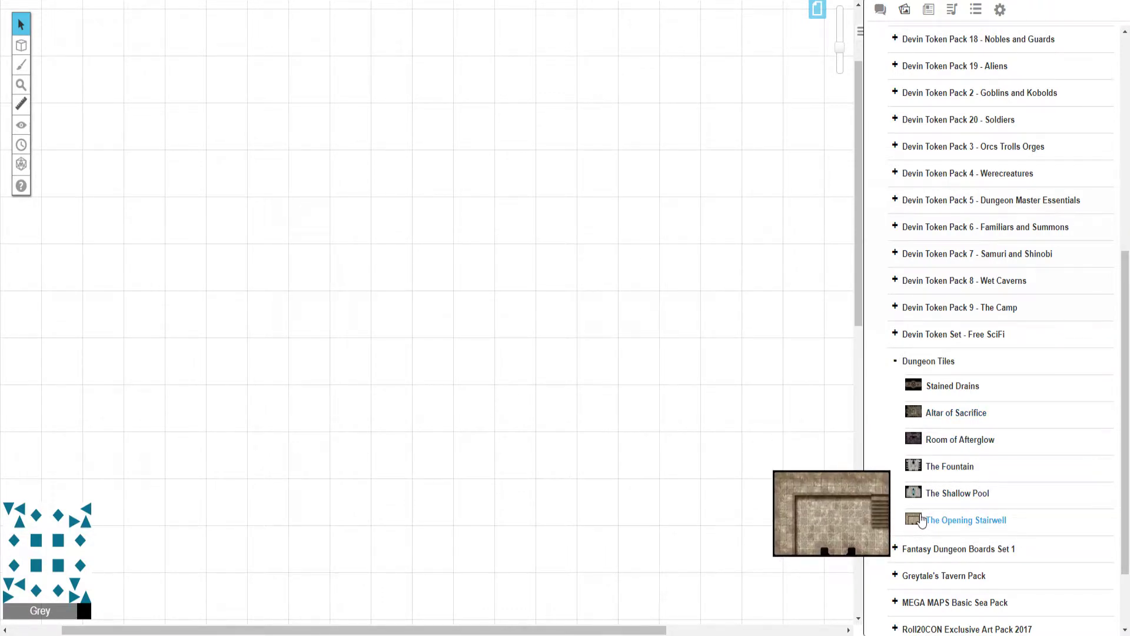
mouse_move(922, 521)
mouse_down()
mouse_move(595, 210)
mouse_move(598, 191)
mouse_move(740, 308)
mouse_move(694, 290)
mouse_move(821, 374)
mouse_move(870, 470)
mouse_move(921, 513)
mouse_up()
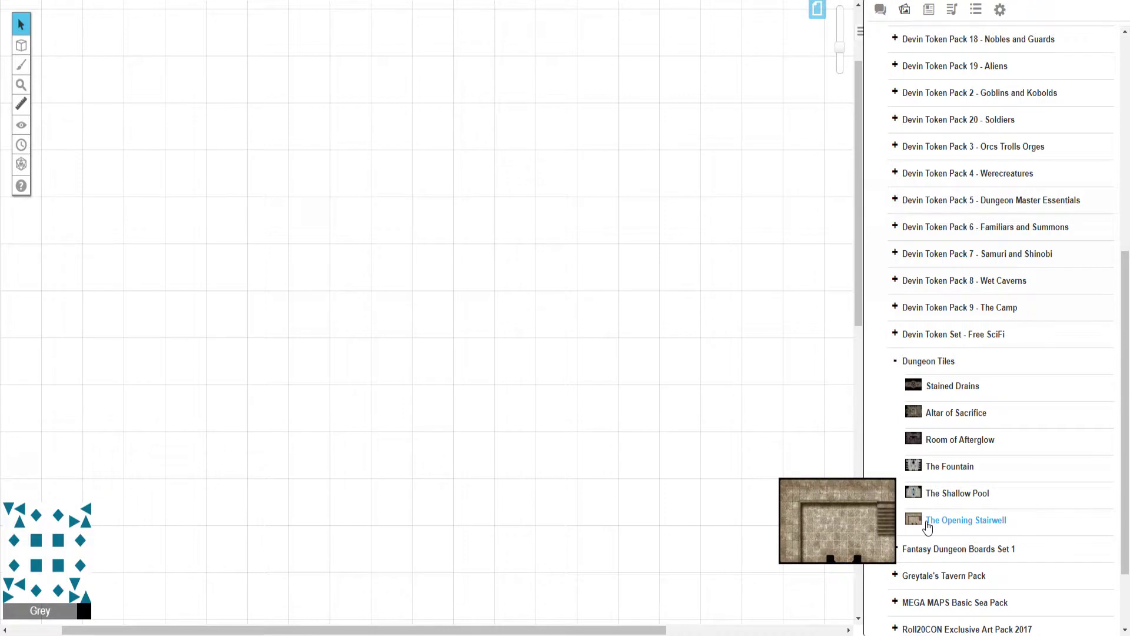
drag(927, 524, 431, 263)
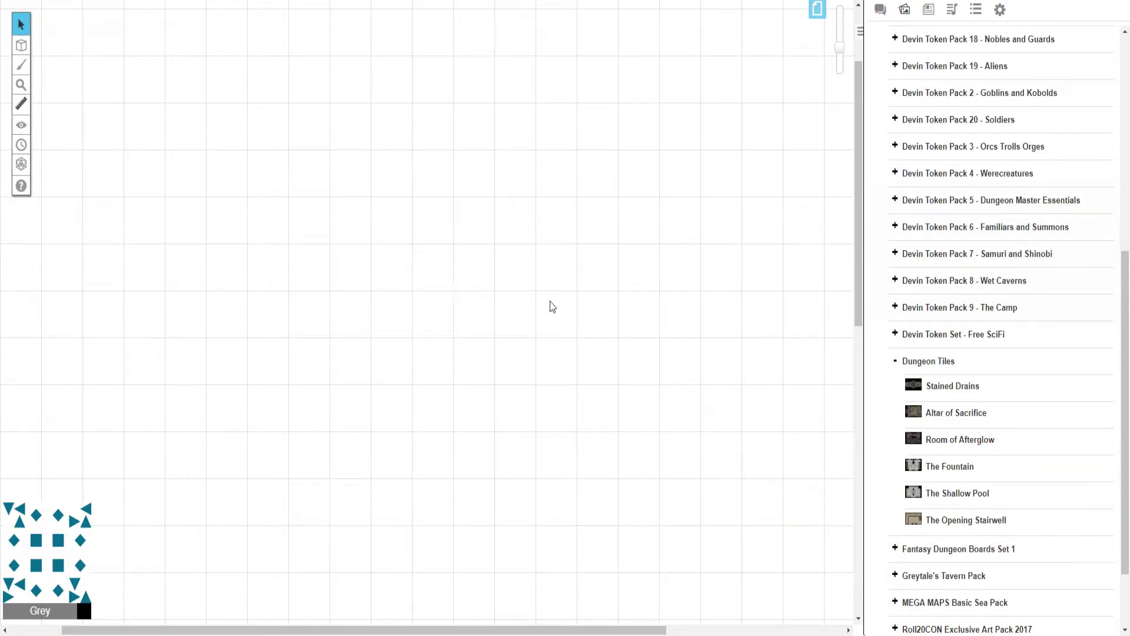
click(428, 260)
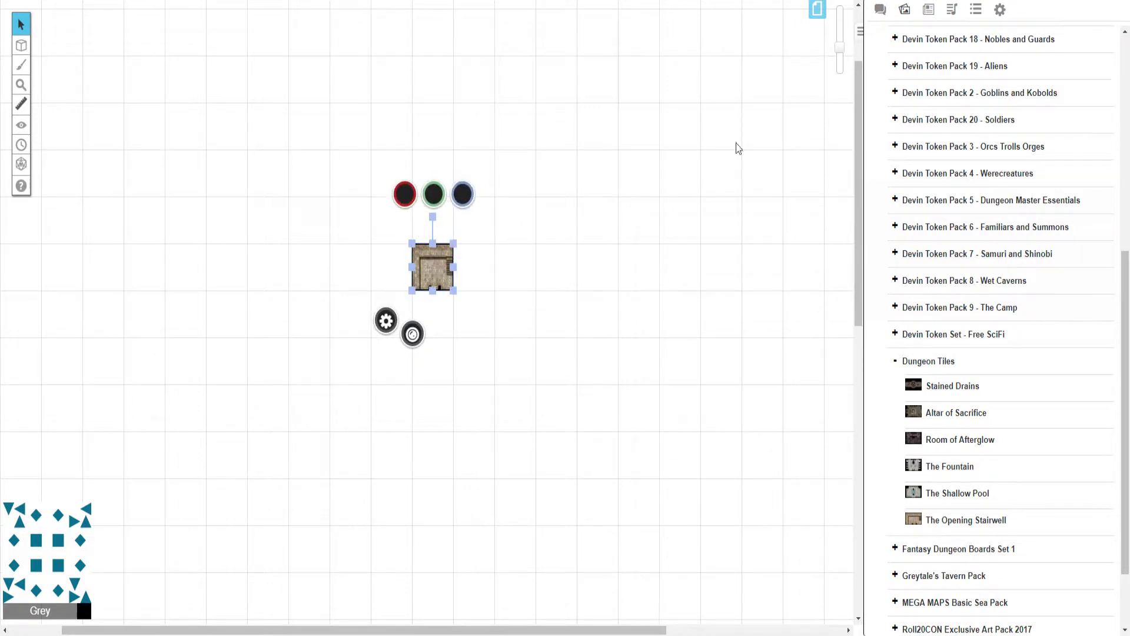
- Move the stairwell tile to the page's upper-left corner and enlarge it to span the full page width
drag(840, 55, 839, 67)
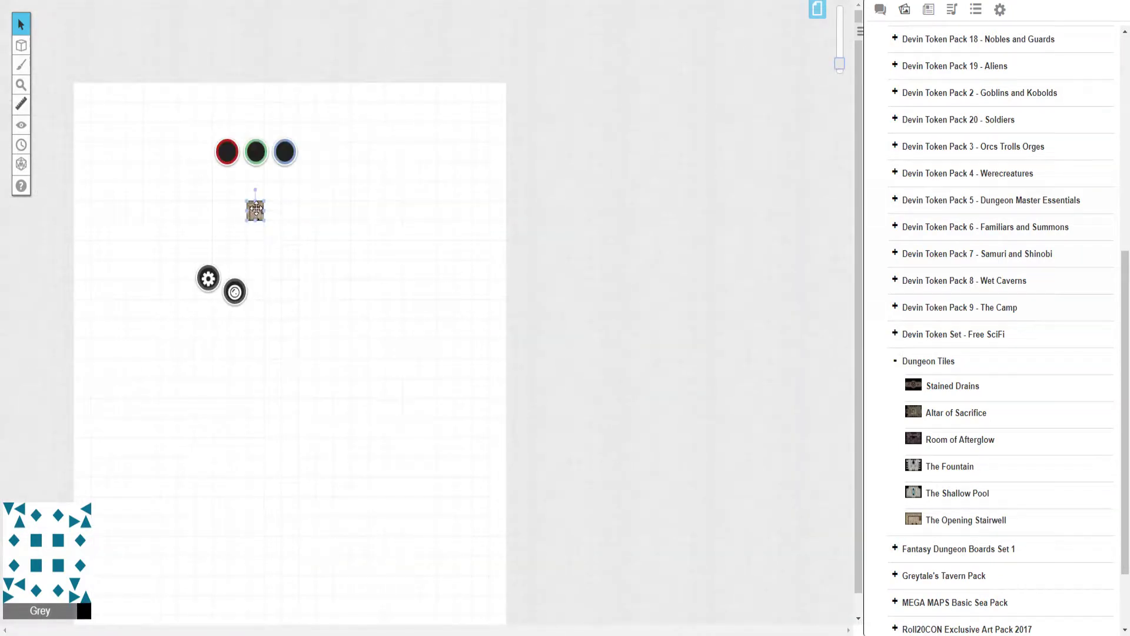
drag(256, 208, 83, 93)
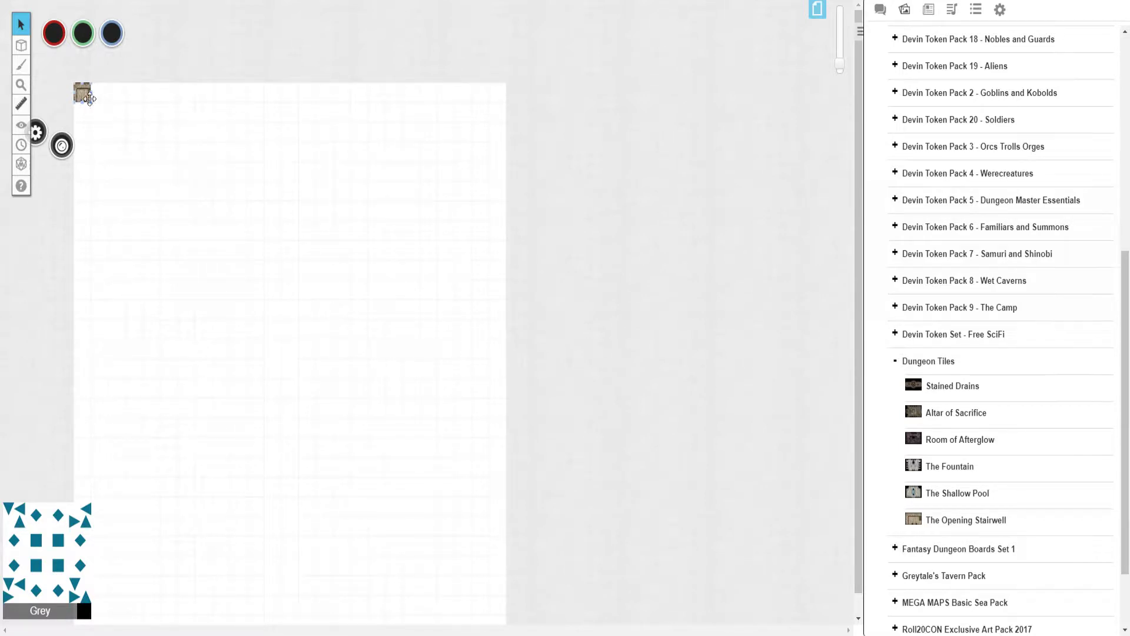
drag(91, 103, 90, 102)
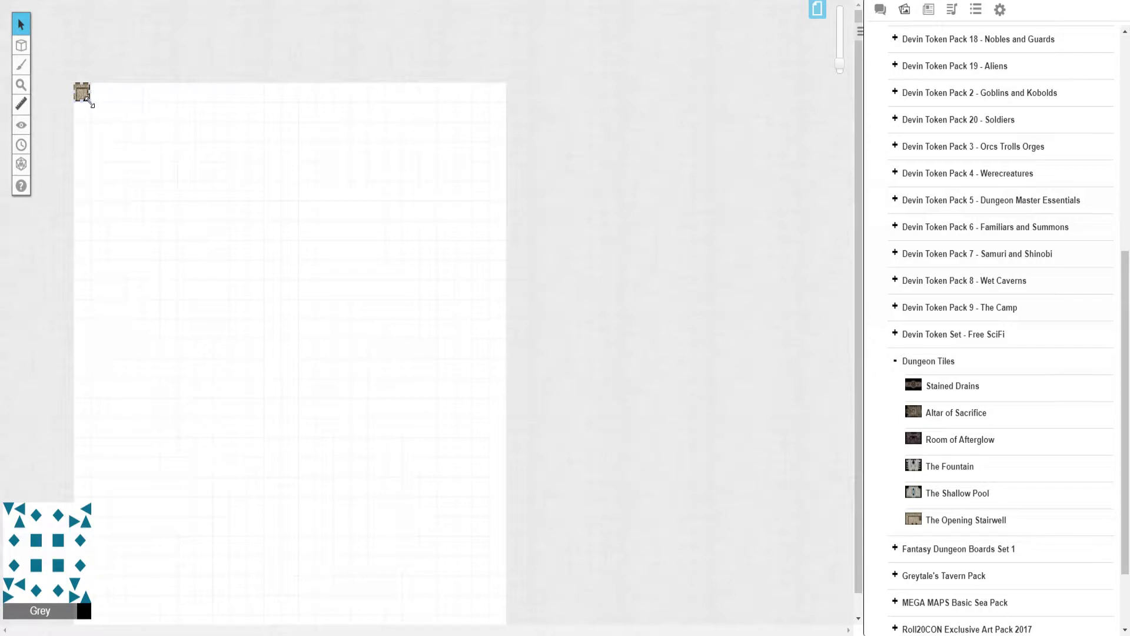
drag(91, 103, 506, 529)
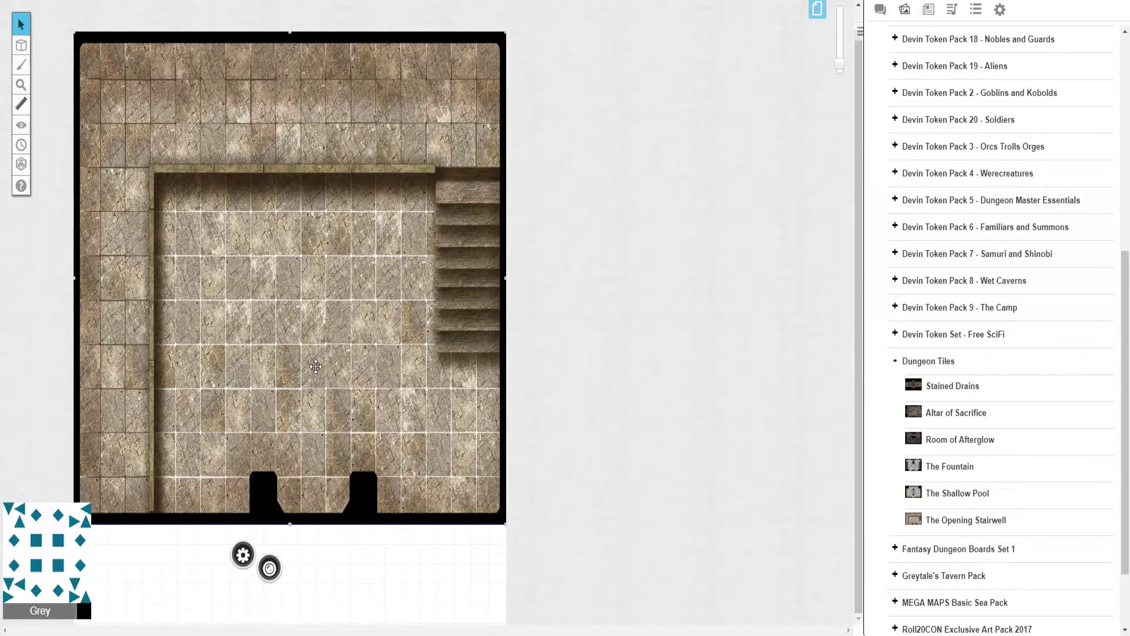
- Transfer the enlarged stairwell tile to the map layer
mouse_move(844, 61)
mouse_down()
mouse_move(844, 33)
mouse_move(840, 59)
mouse_up()
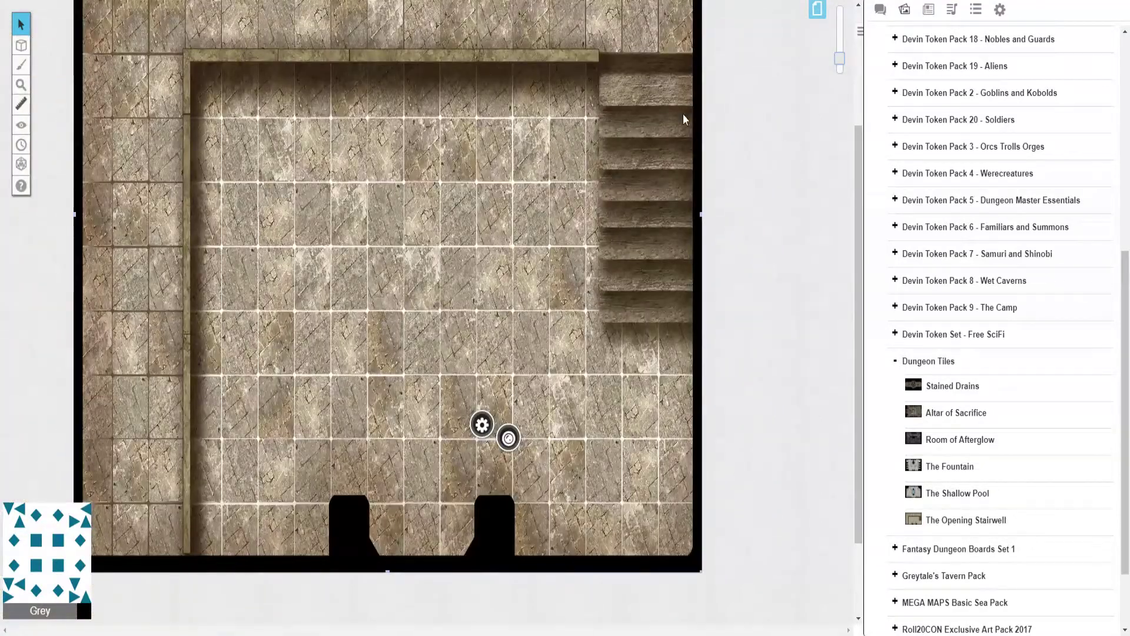
right_click(469, 222)
mouse_move(494, 213)
click(582, 183)
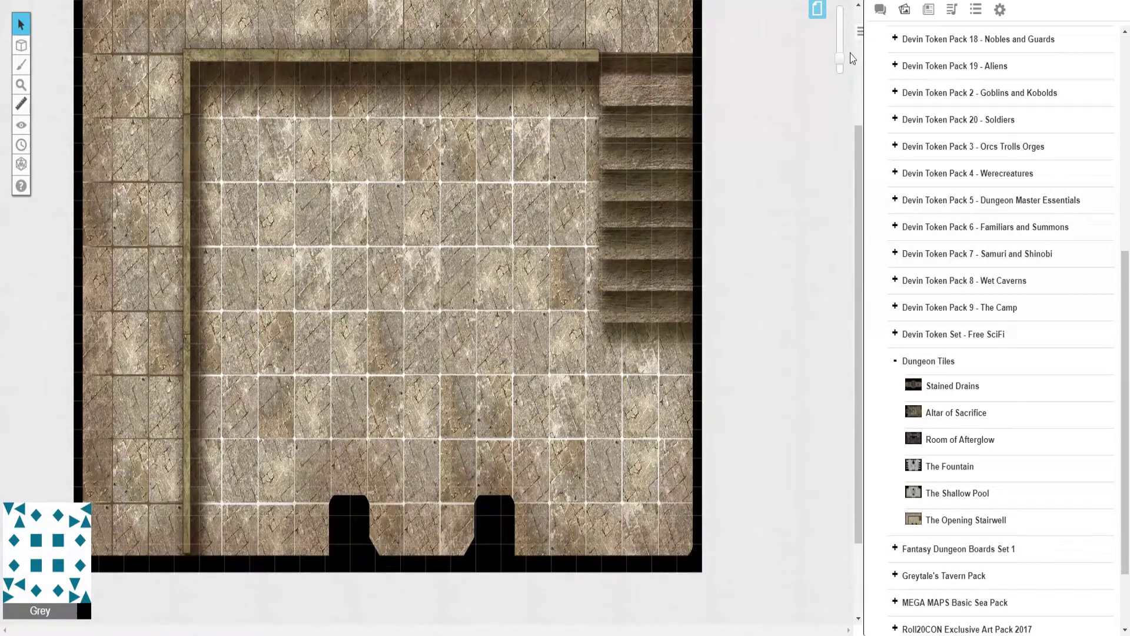
- Make the map layer active and shrink the stairwell tile from its lower-right corner
drag(843, 59, 843, 51)
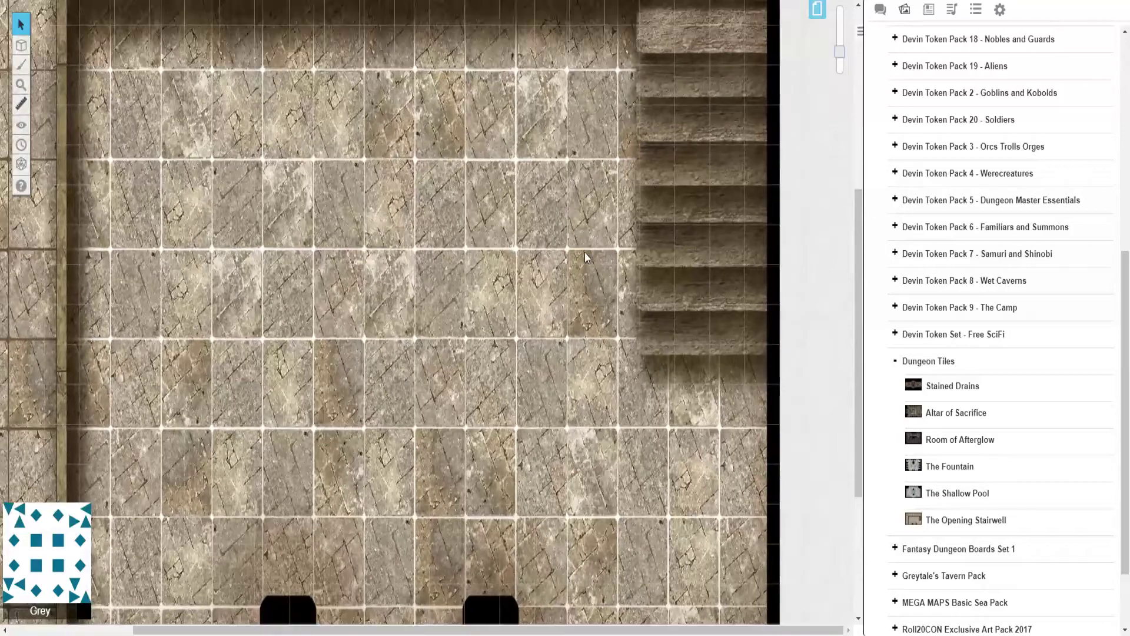
scroll(568, 273, down, 1)
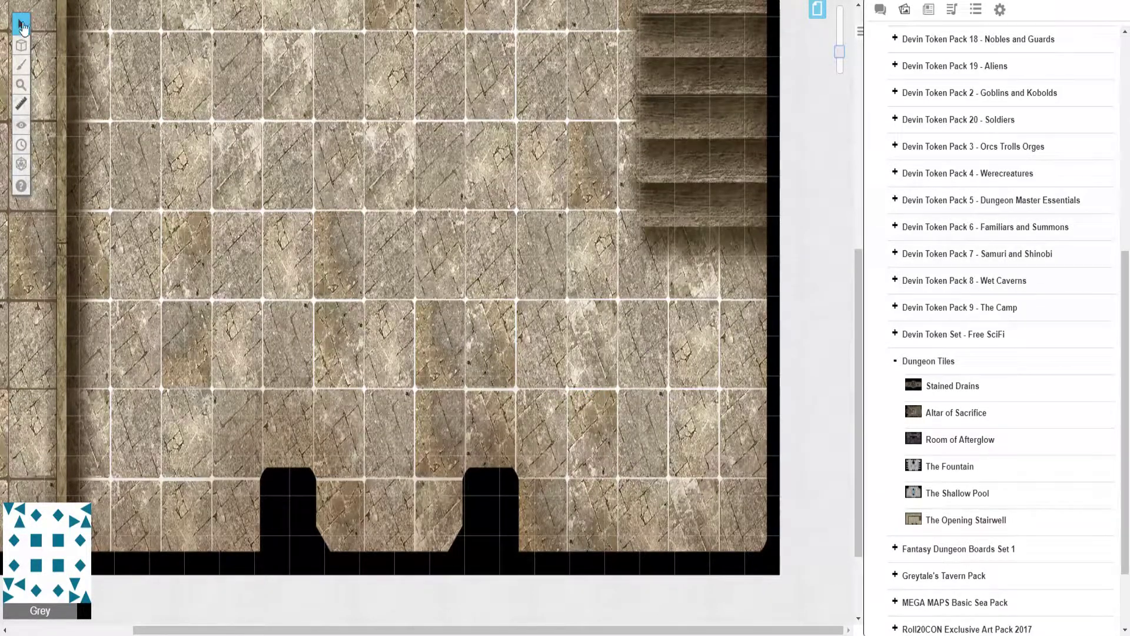
mouse_move(23, 51)
click(77, 39)
click(768, 556)
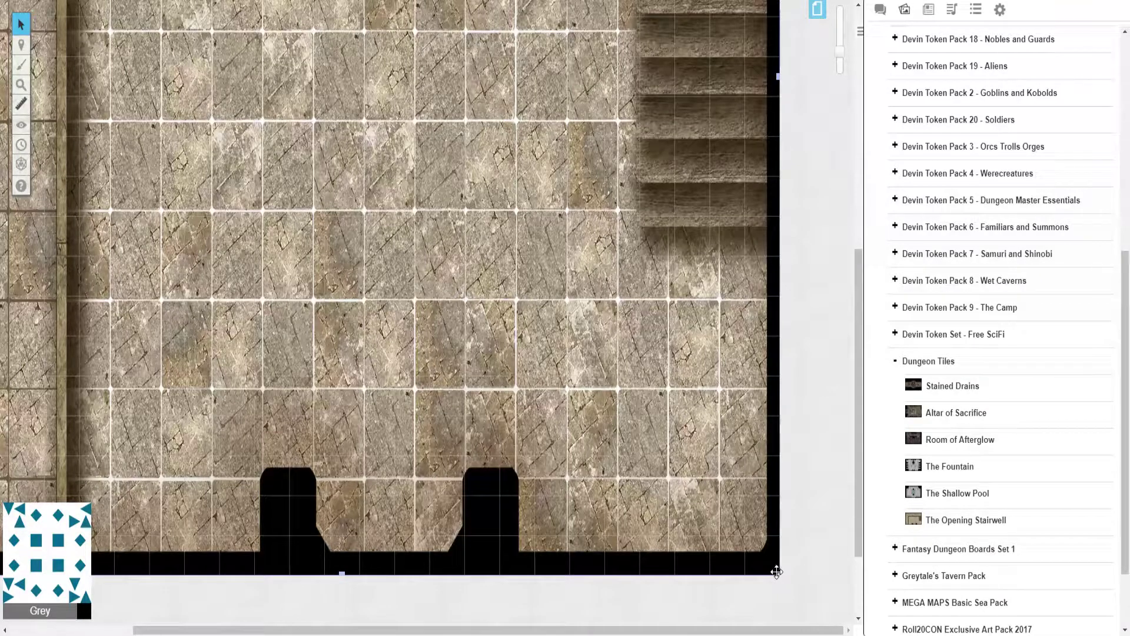
drag(777, 571, 545, 356)
- Shorten the stairwell tile from its bottom edge by about three grid rows
scroll(391, 305, up, 2)
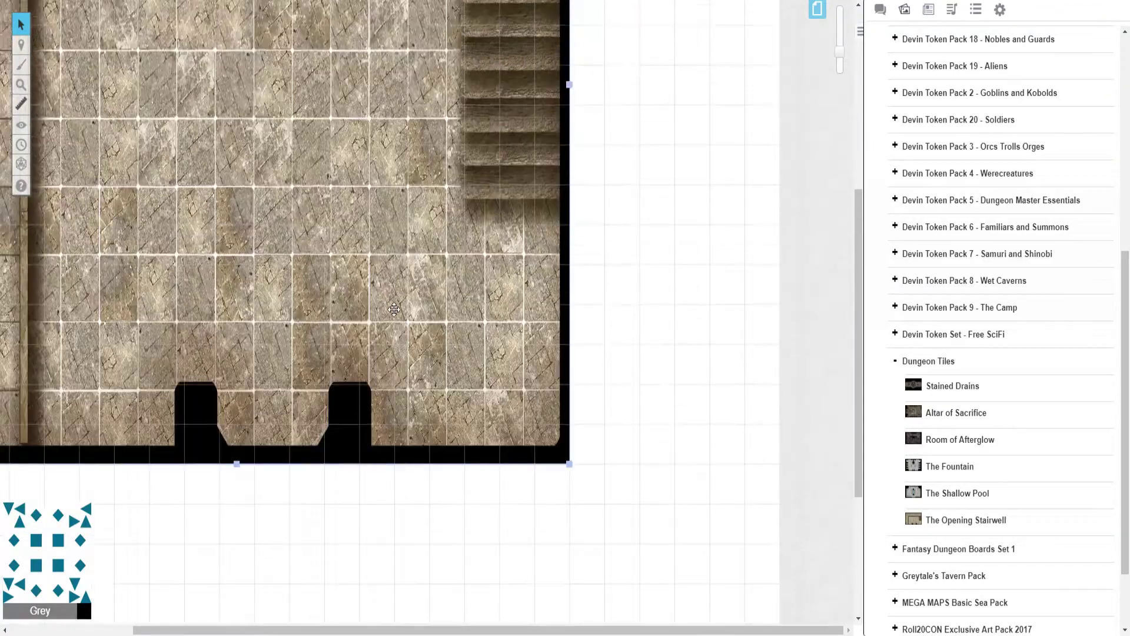
scroll(393, 309, up, 2)
drag(836, 54, 839, 41)
drag(650, 628, 410, 613)
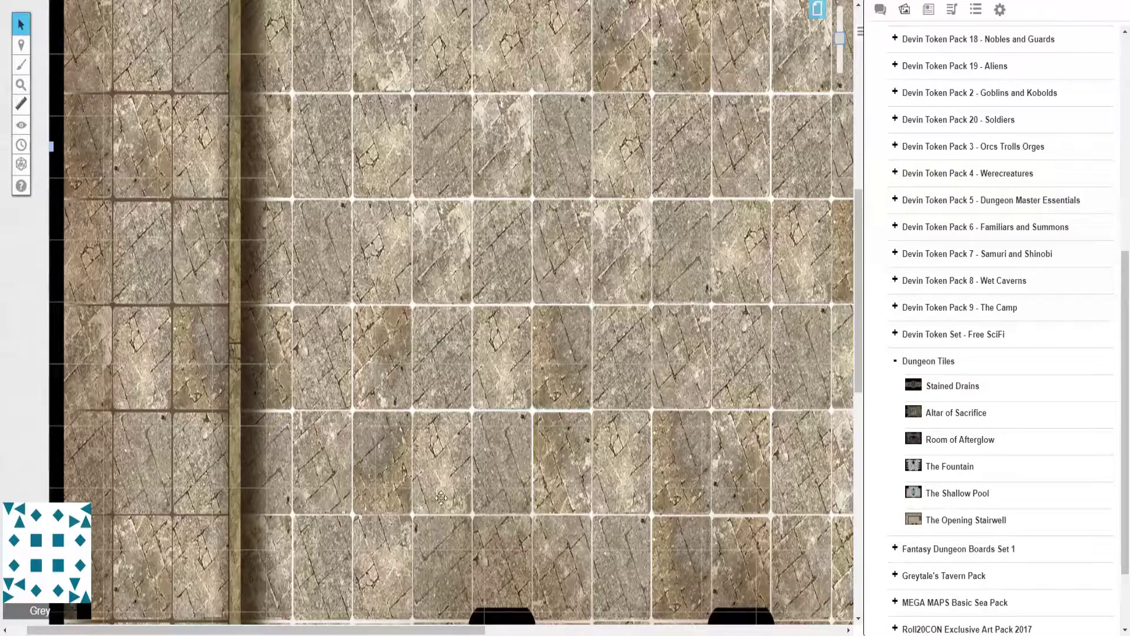
scroll(492, 439, down, 4)
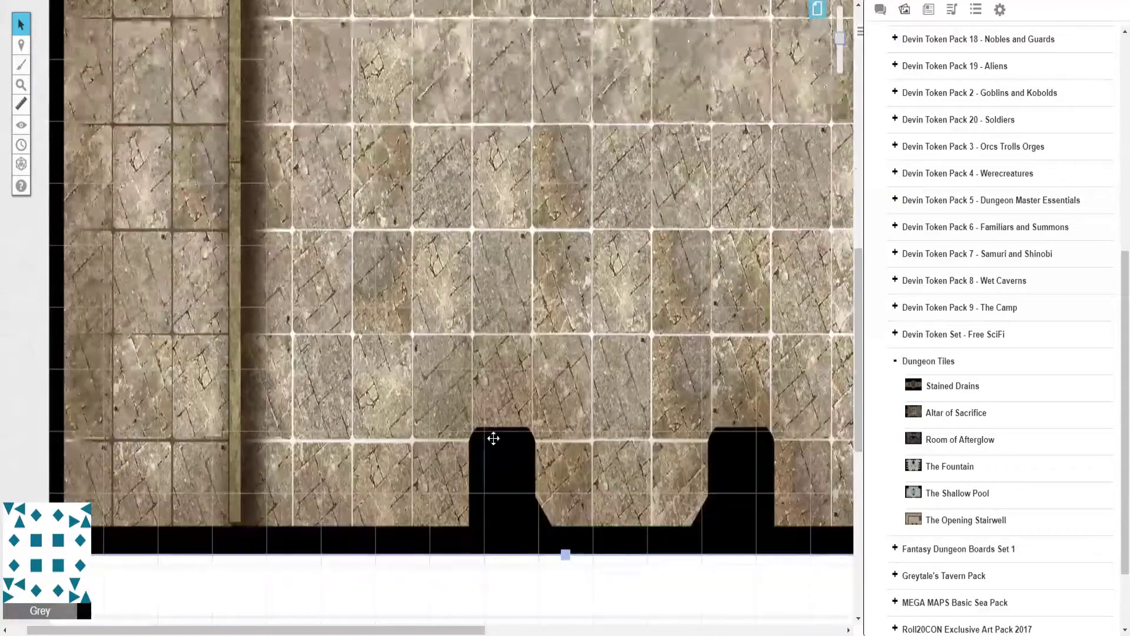
drag(565, 493, 587, 370)
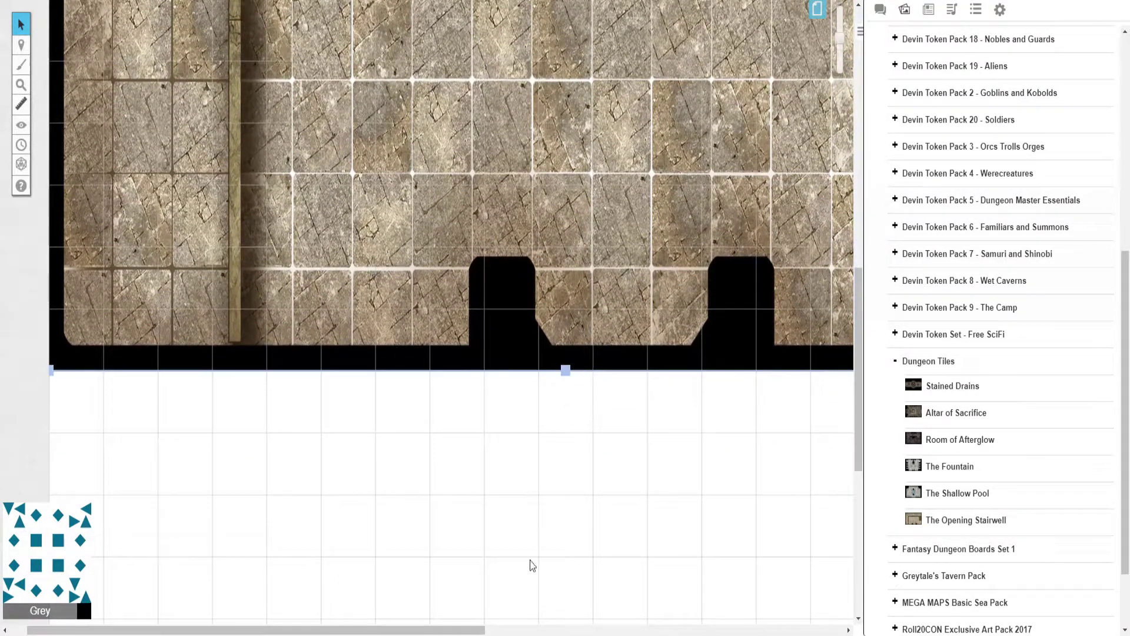
- Shrink the stairwell tile slightly from its lower-right corner and extend its bottom edge by one grid row
drag(480, 630, 627, 308)
drag(652, 630, 427, 602)
scroll(401, 536, up, 2)
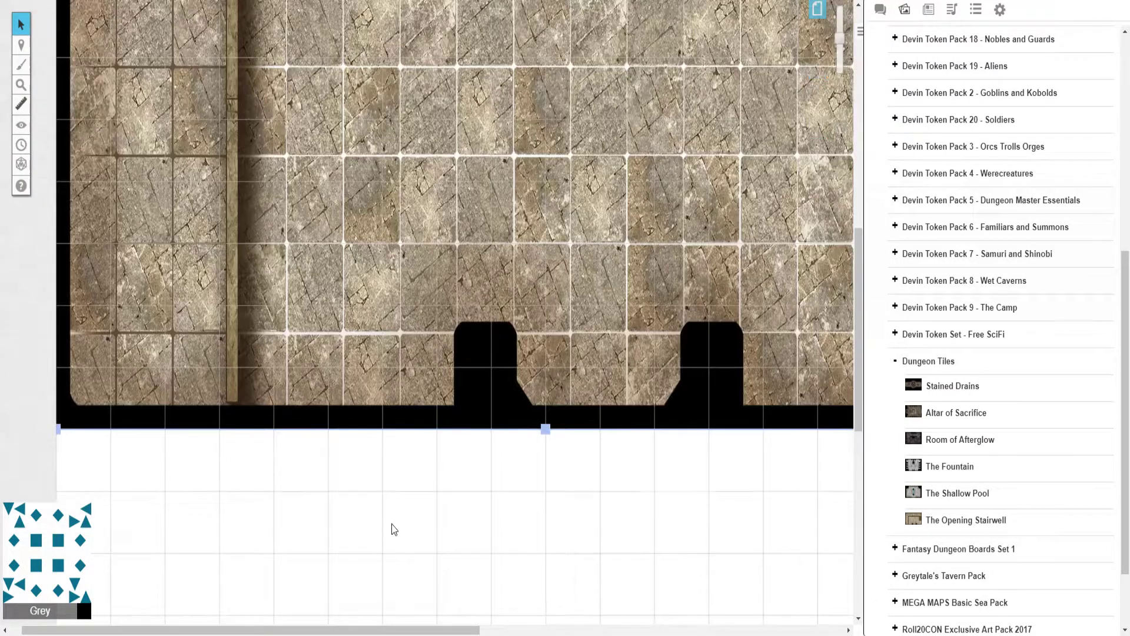
drag(545, 429, 545, 490)
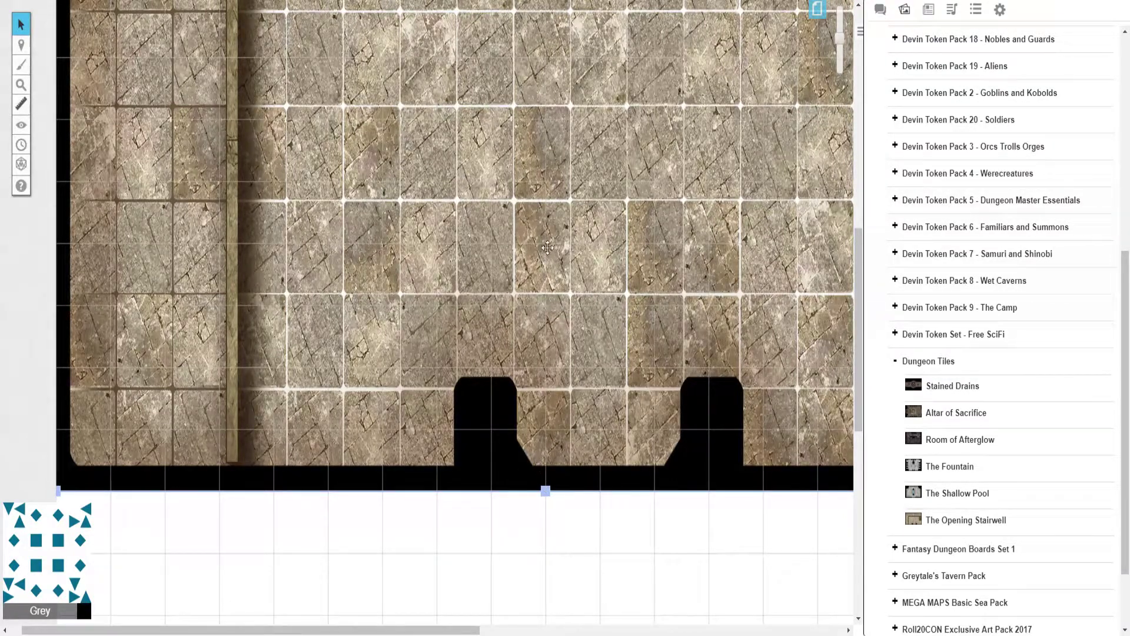
scroll(429, 263, up, 5)
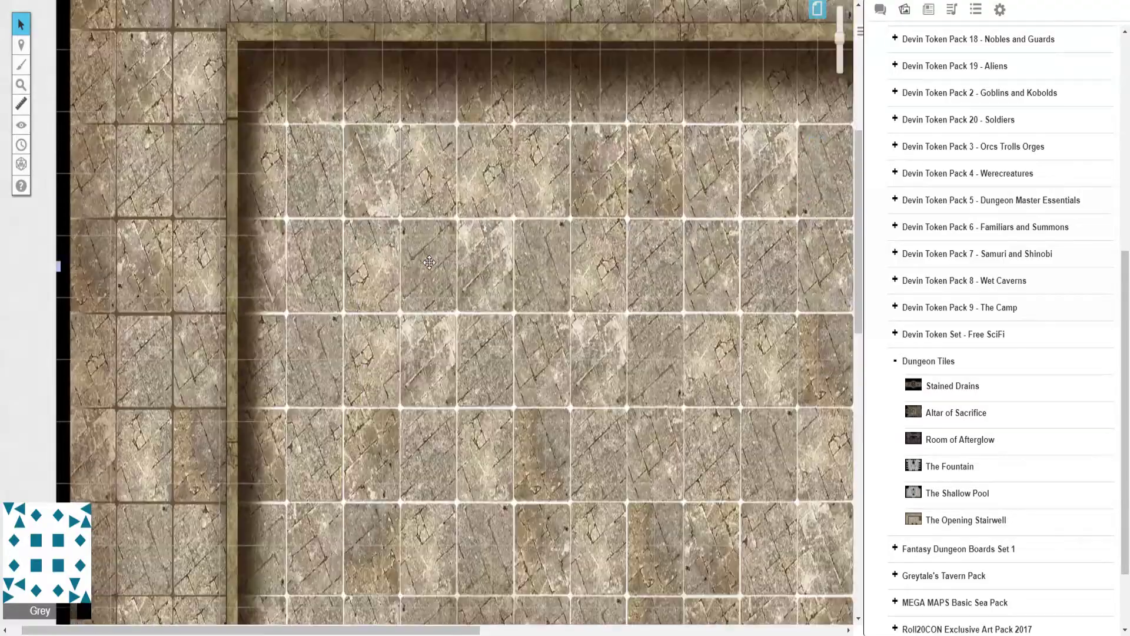
scroll(429, 262, up, 4)
scroll(443, 278, down, 5)
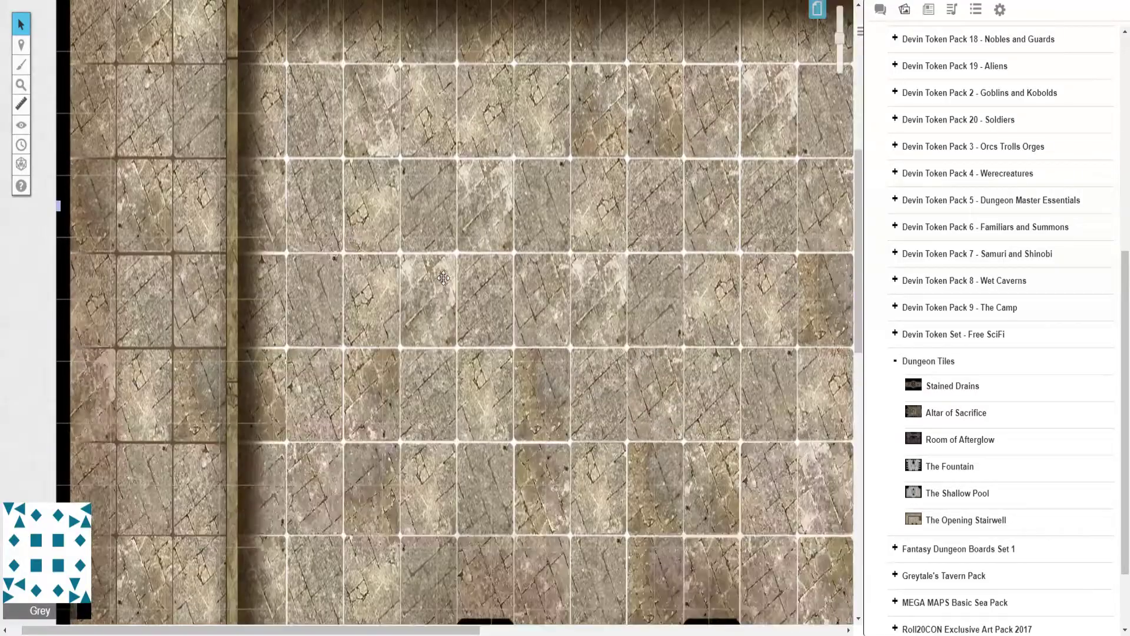
- Move the stairwell tile two grid rows down and two columns right, away from the page's edges
scroll(443, 278, down, 5)
drag(838, 39, 845, 73)
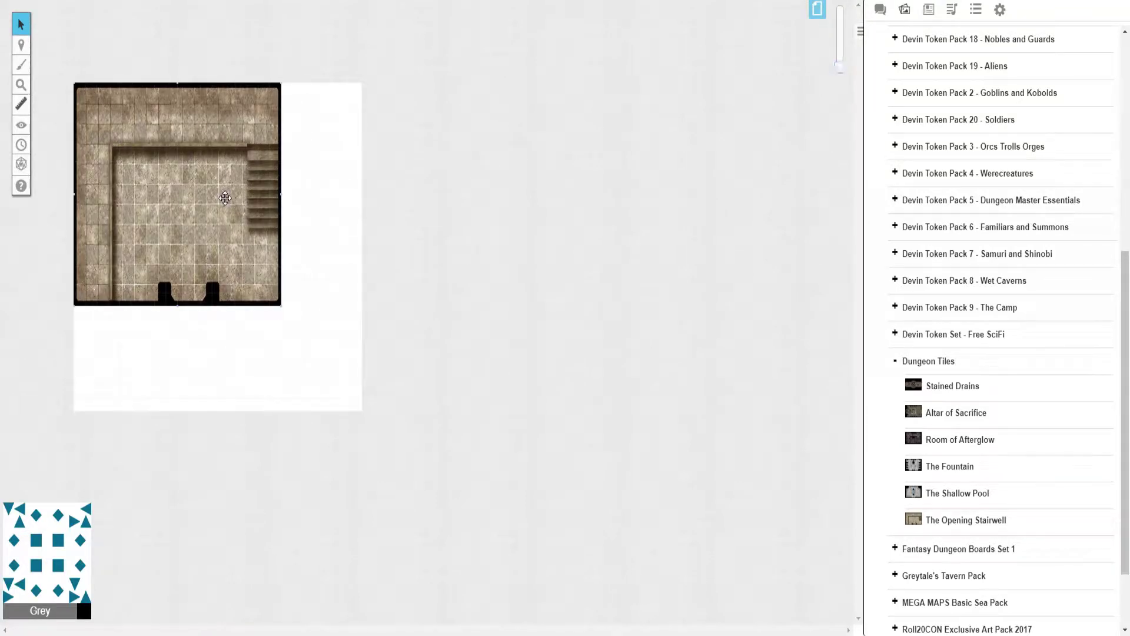
key(Down)
key(Down)
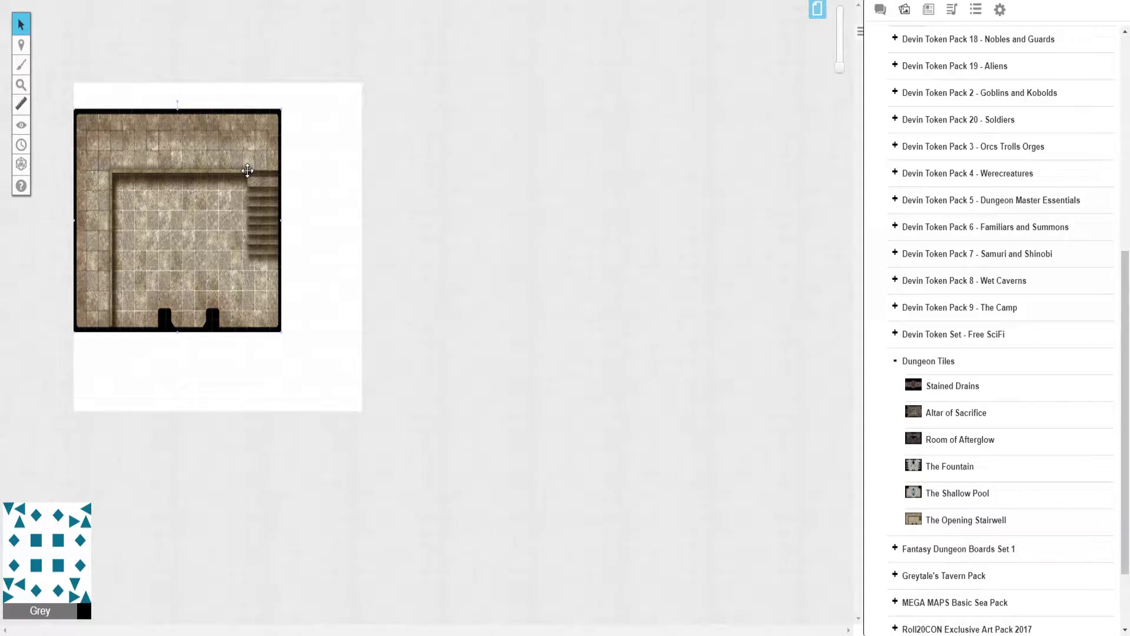
key(Right)
key(Right)
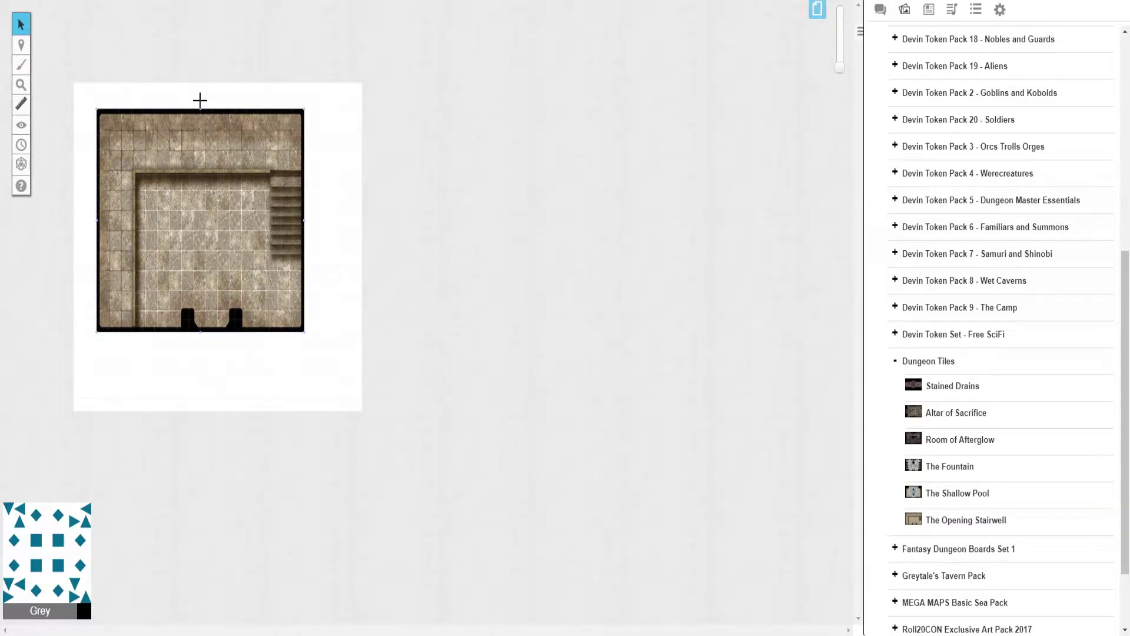
- Rotate the stairwell tile 180 degrees and move it two columns left and two rows up into the page's upper-left corner
drag(200, 100, 196, 312)
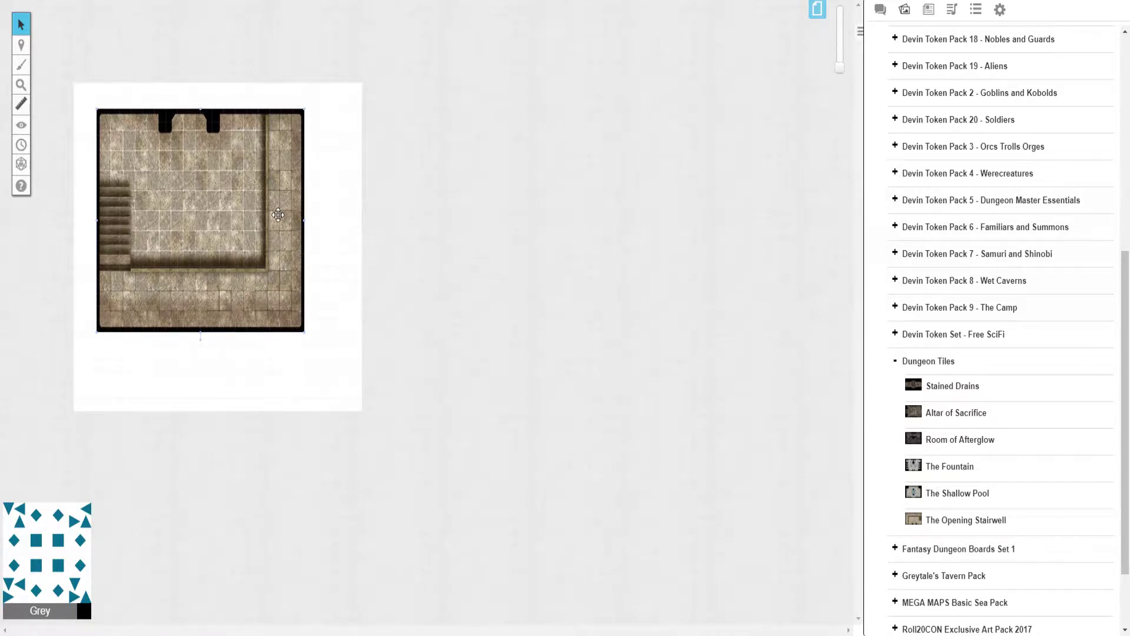
key(Left)
key(Up)
key(Up)
key(Left)
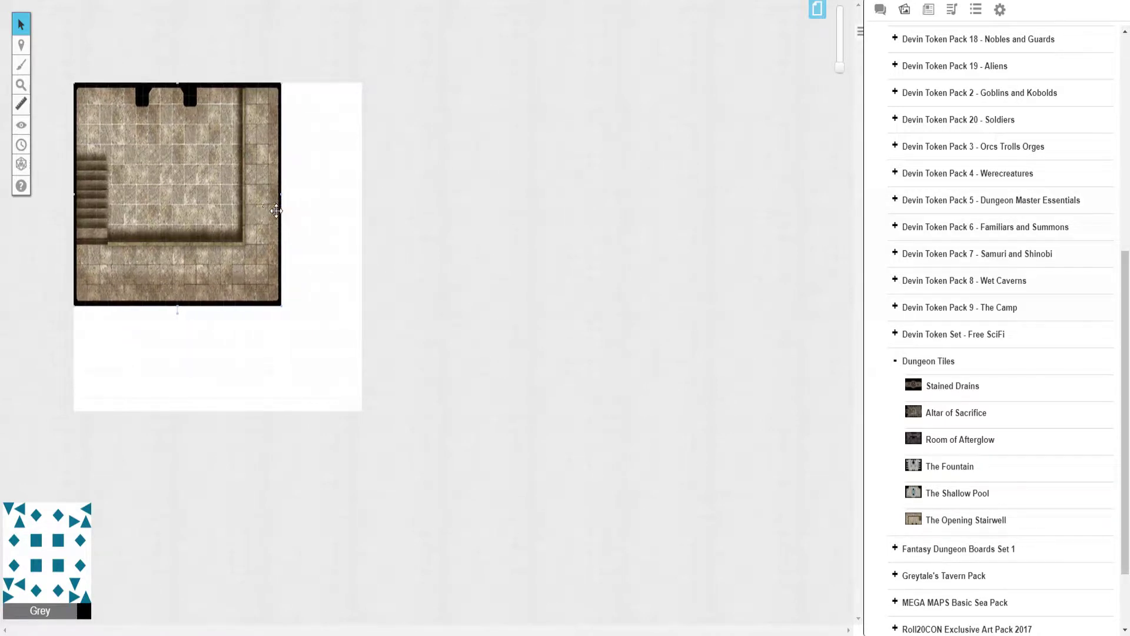
- Examine how the rotated stairwell tile lines up with the page grid along its top, sides and lower-right part
drag(842, 68, 838, 44)
scroll(627, 207, up, 8)
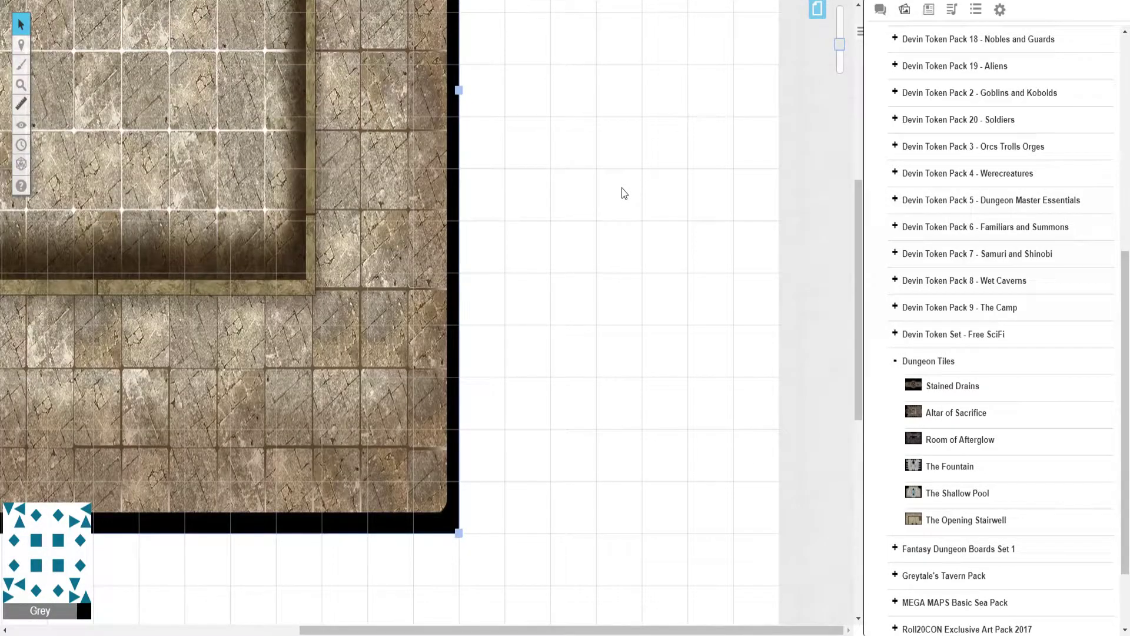
scroll(624, 193, up, 6)
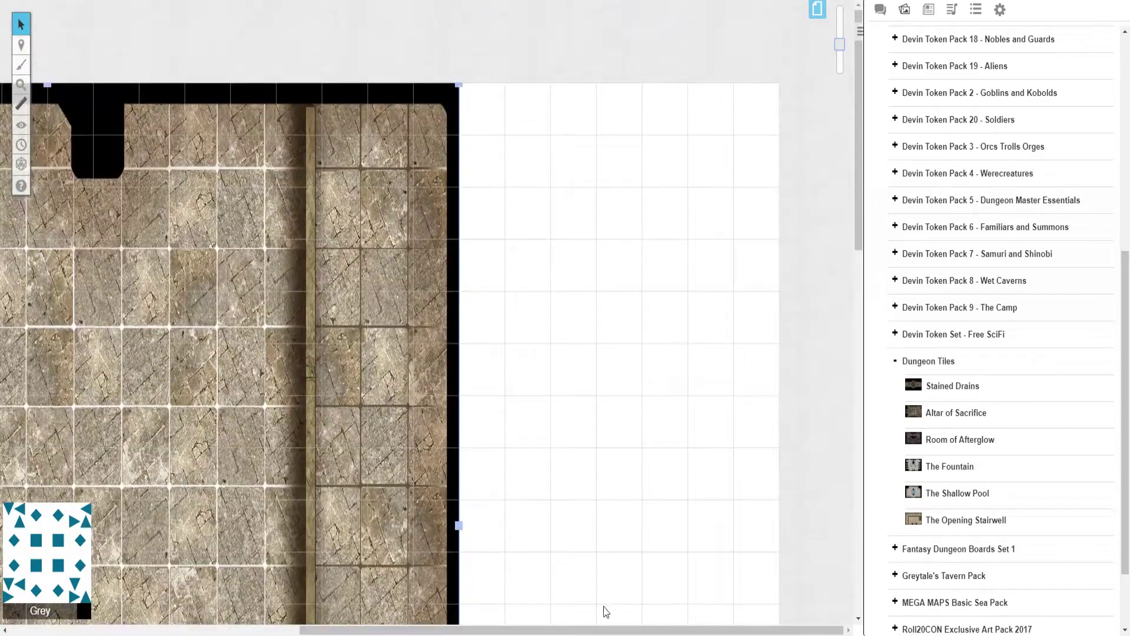
scroll(530, 600, left, 6)
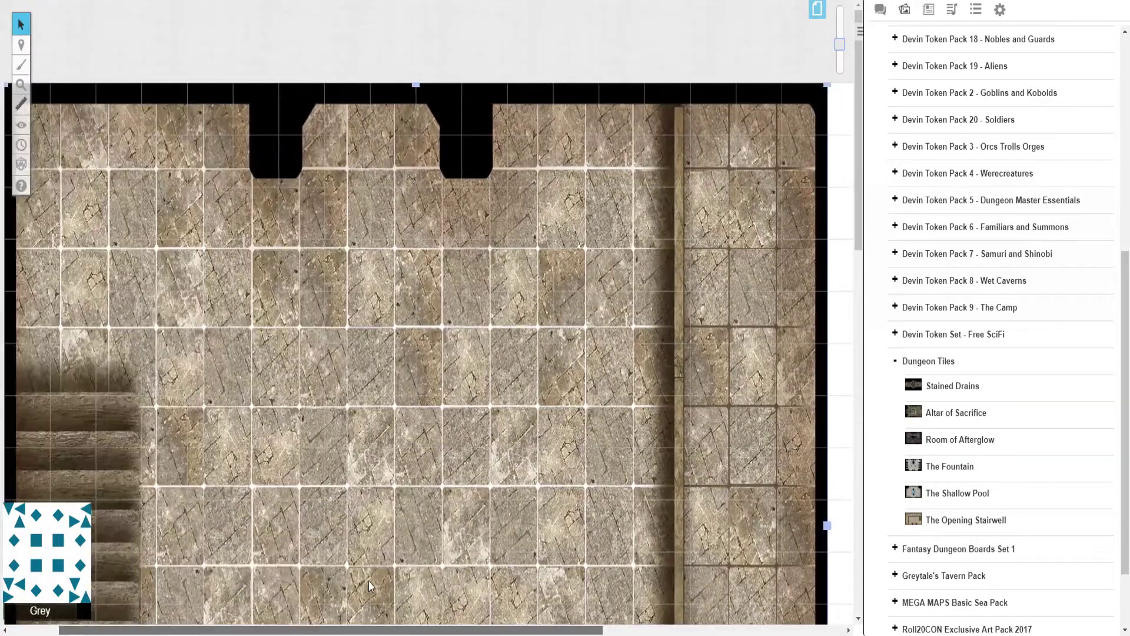
scroll(369, 581, left, 1)
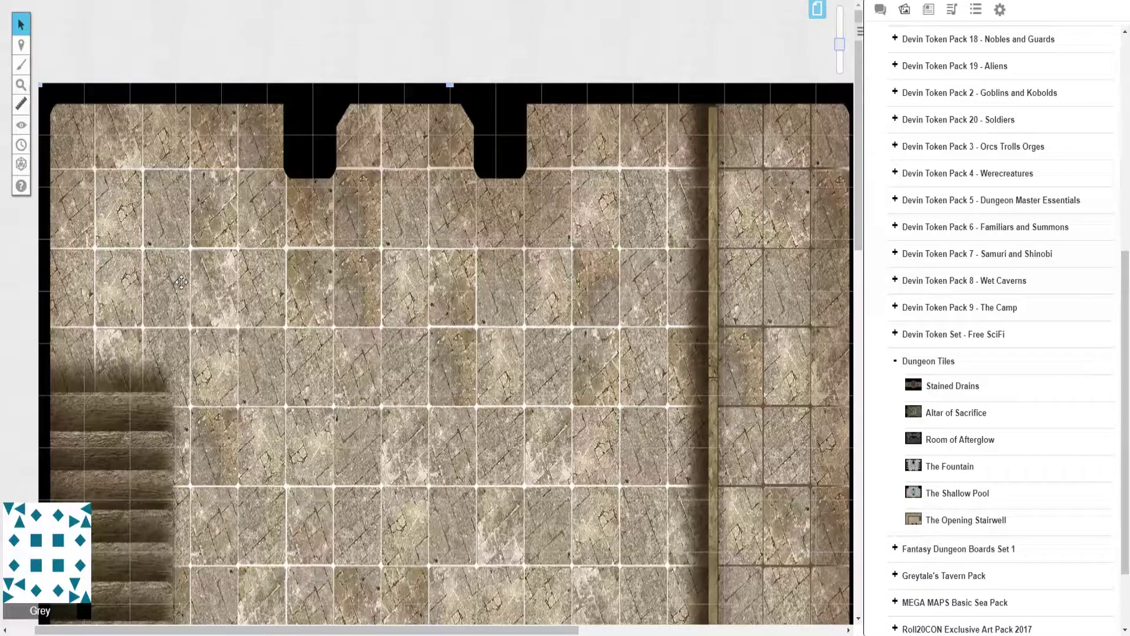
scroll(494, 494, down, 1)
drag(555, 631, 751, 448)
scroll(740, 365, down, 13)
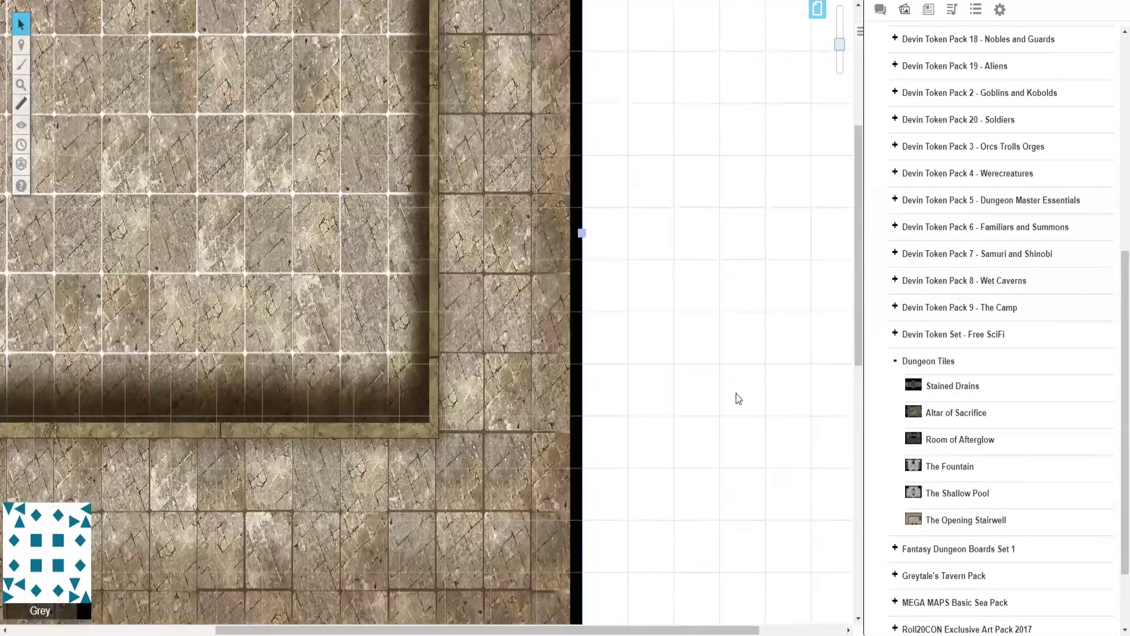
scroll(341, 384, up, 12)
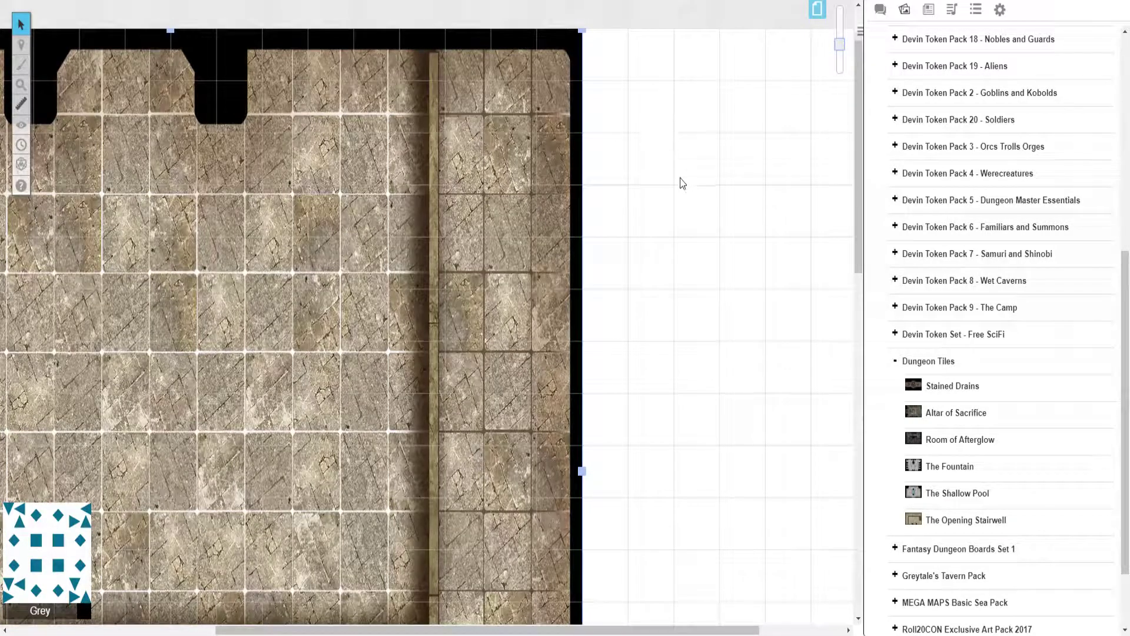
- Make the Objects & Tokens layer active and return to the start of the art library
mouse_move(23, 46)
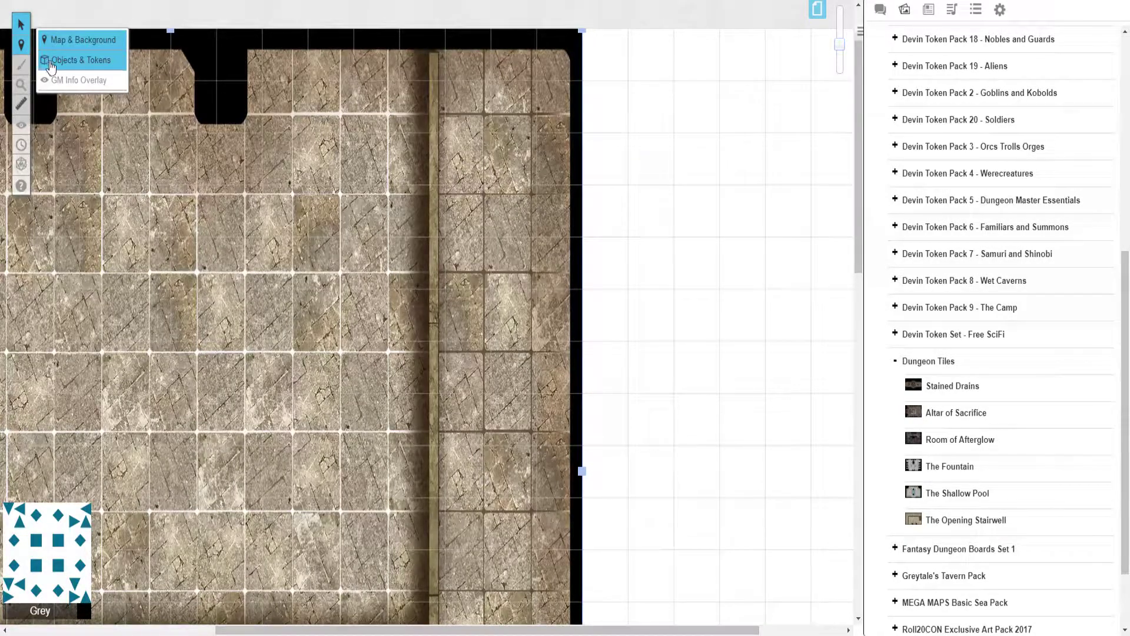
click(50, 64)
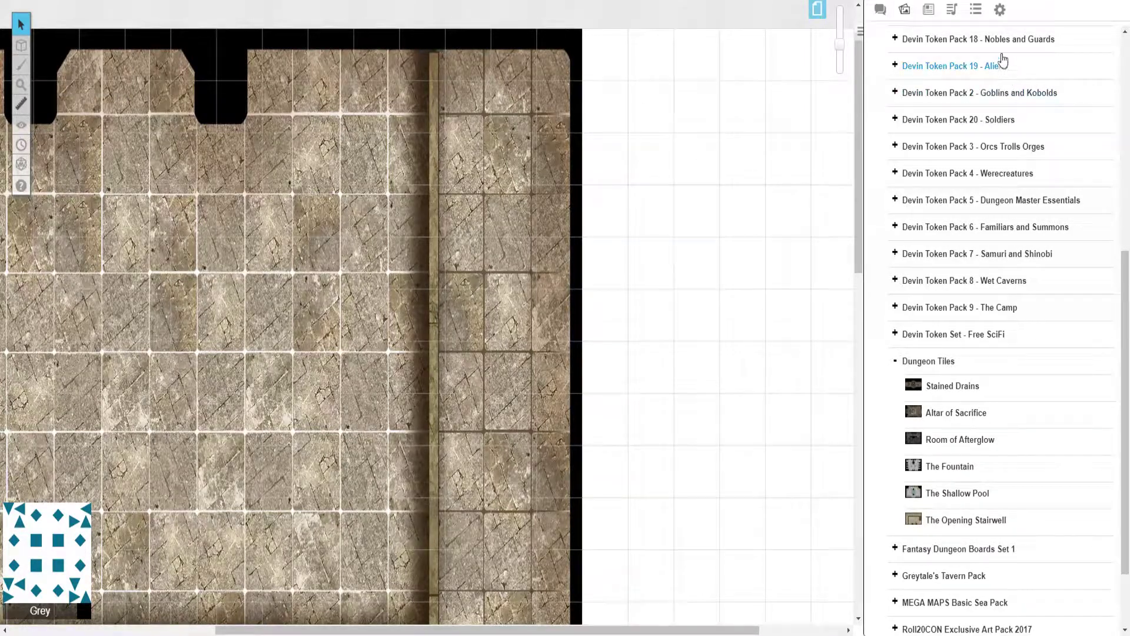
scroll(868, 173, up, 1)
scroll(948, 224, up, 10)
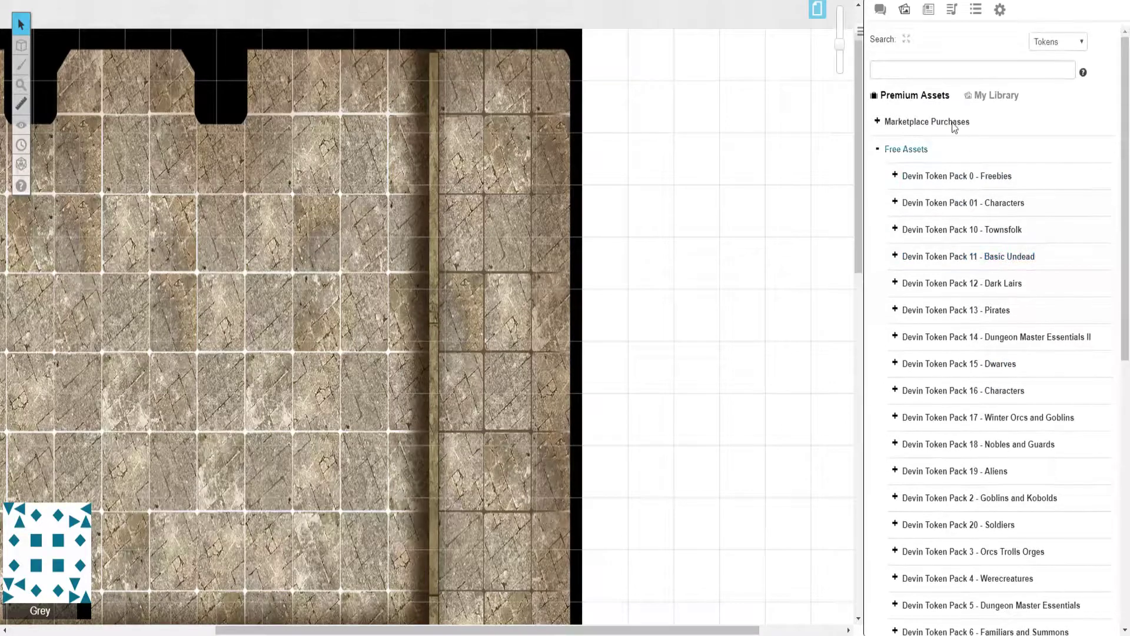
scroll(945, 189, down, 5)
scroll(941, 194, up, 5)
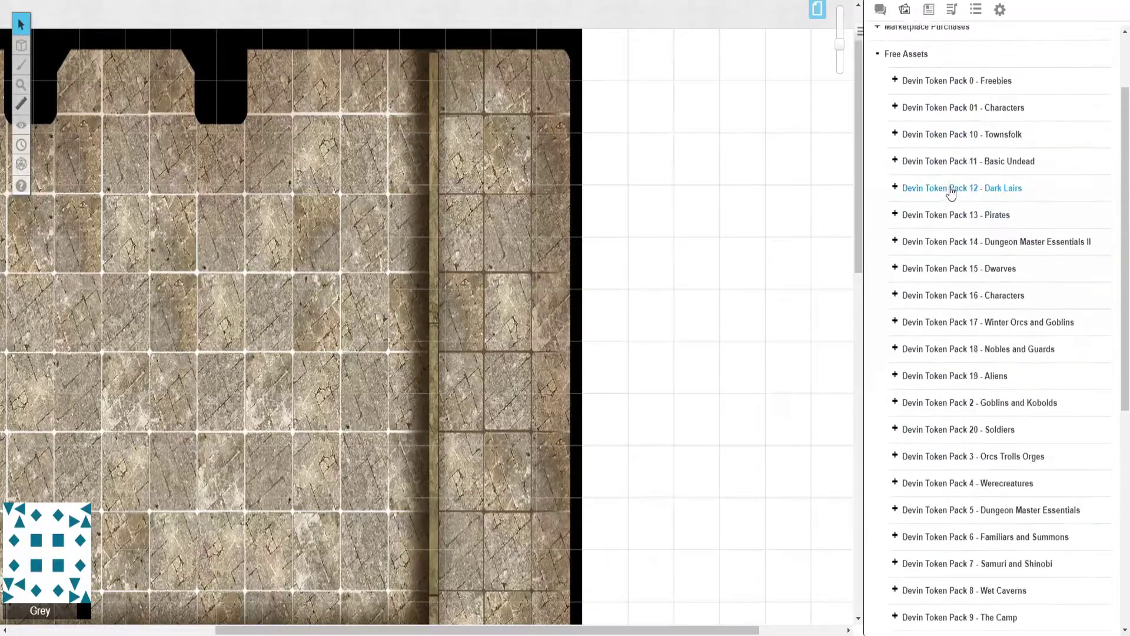
- Search the token art for "wizard" and place the first web result near the tile's upper-right corner, rotated 180 degrees
click(950, 69)
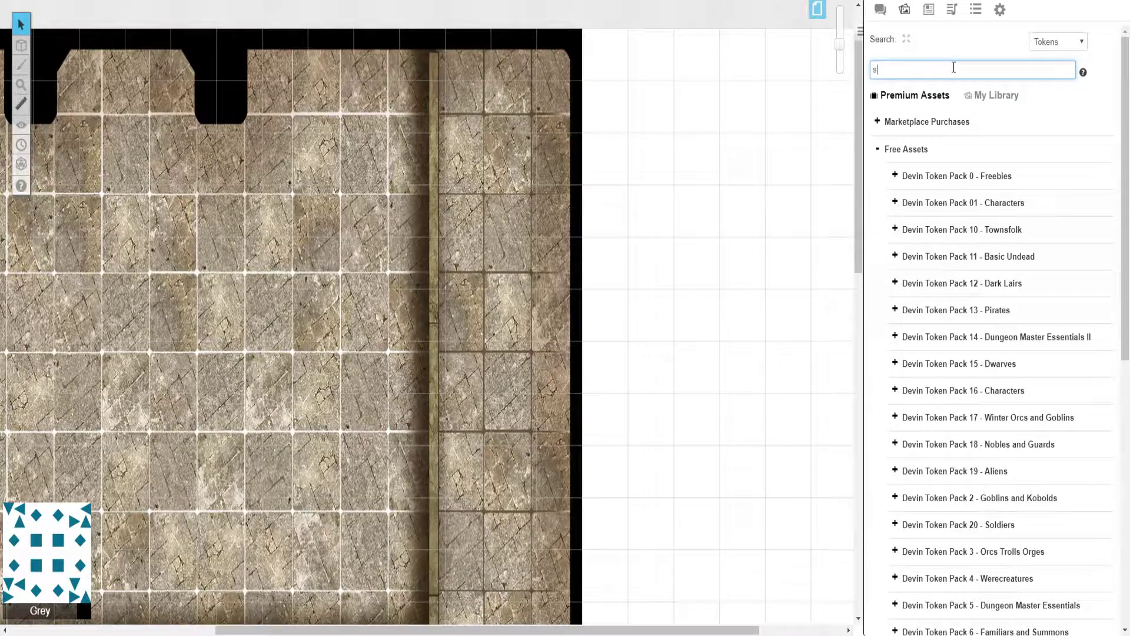
text(wiz)
key(Return)
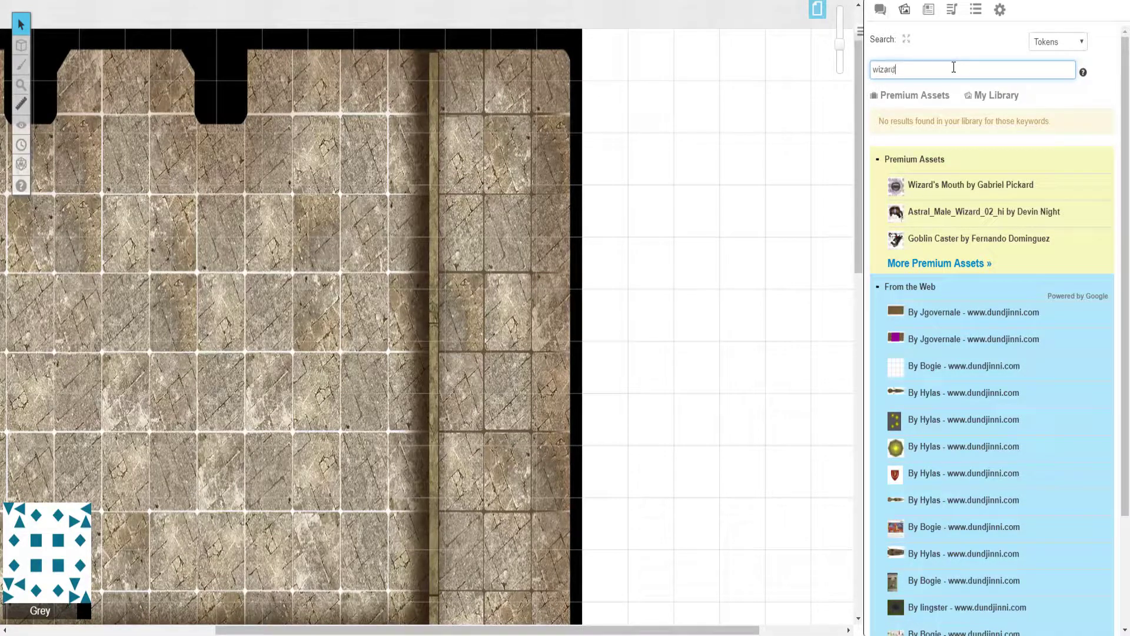
text(ard)
key(Return)
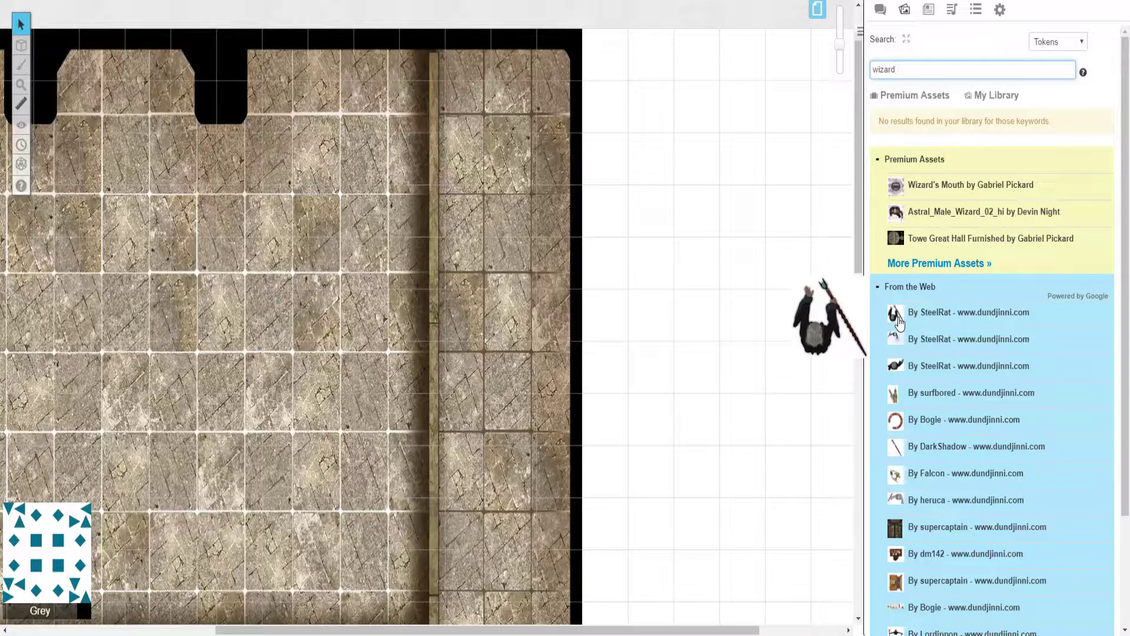
drag(899, 322, 503, 101)
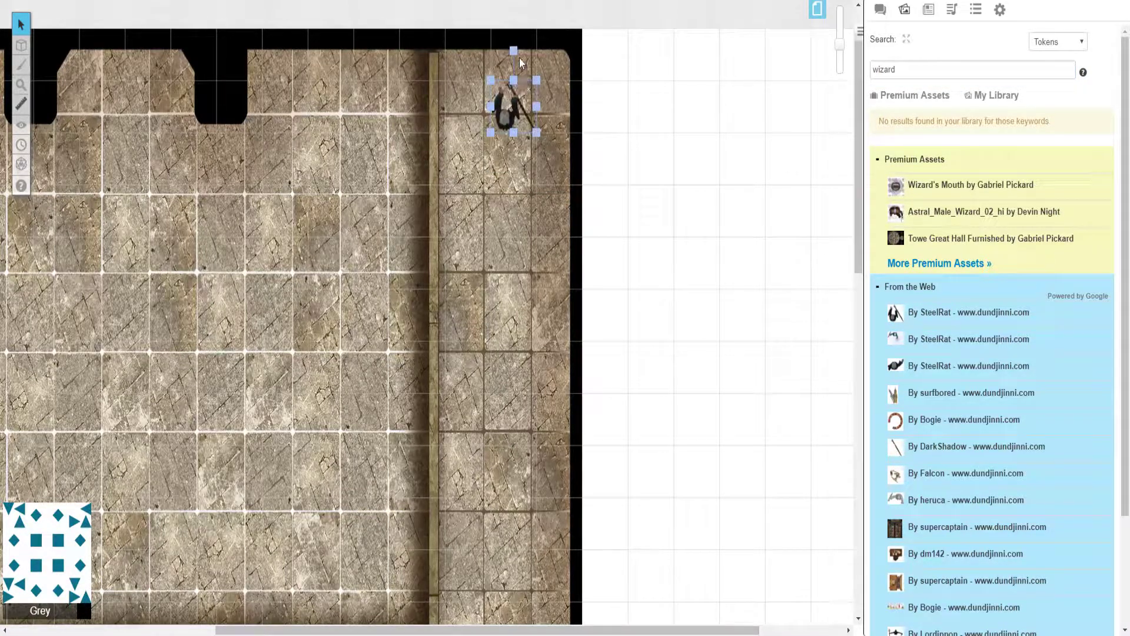
drag(513, 49, 518, 186)
- Search the token art for "Rouge" and preview the web and premium results
drag(898, 70, 839, 79)
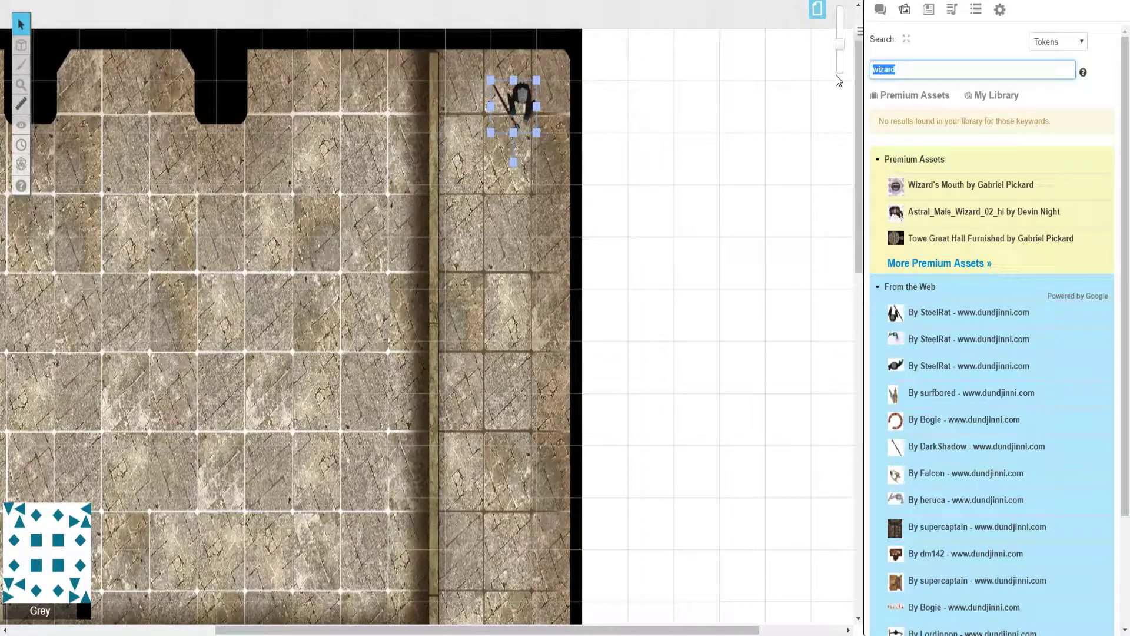
text(Rouge)
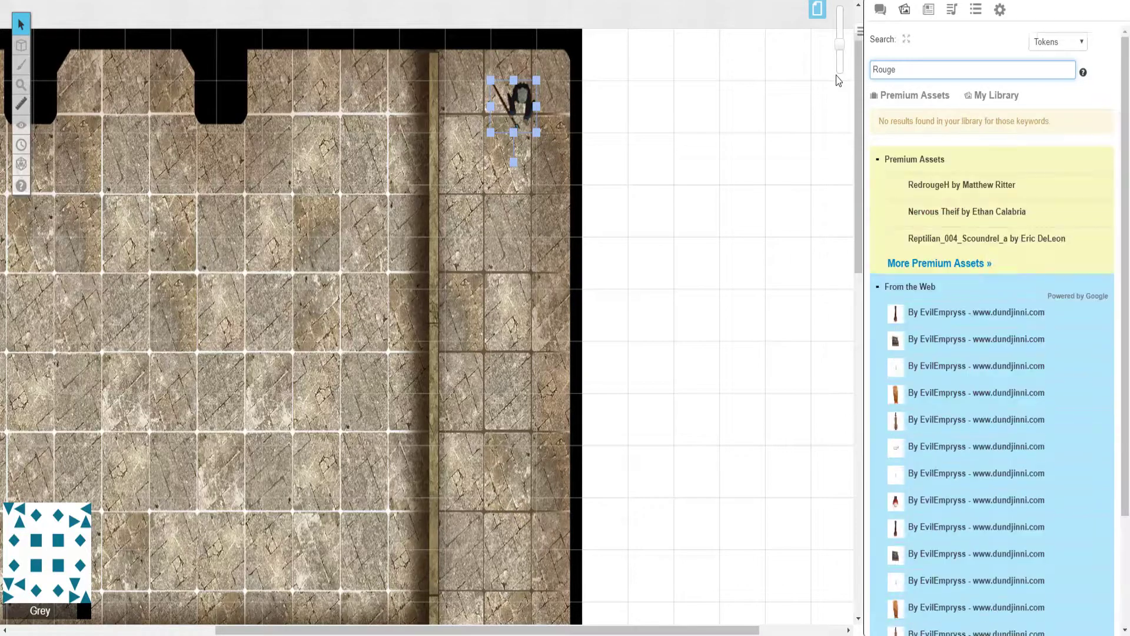
mouse_move(904, 347)
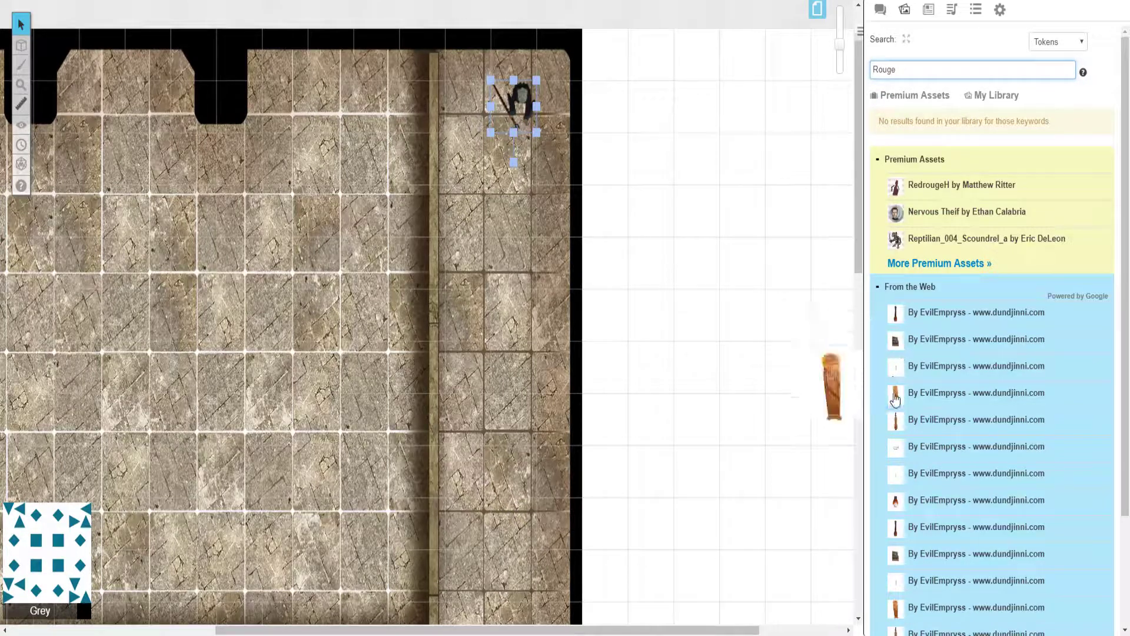
scroll(918, 177, down, 1)
mouse_move(915, 177)
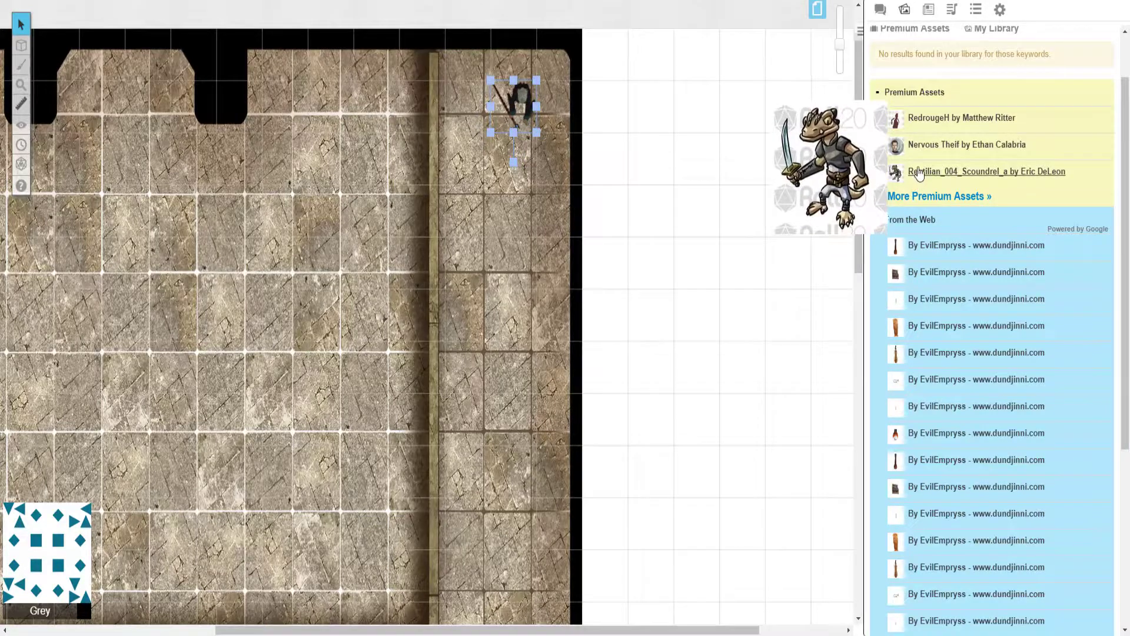
scroll(920, 152, up, 1)
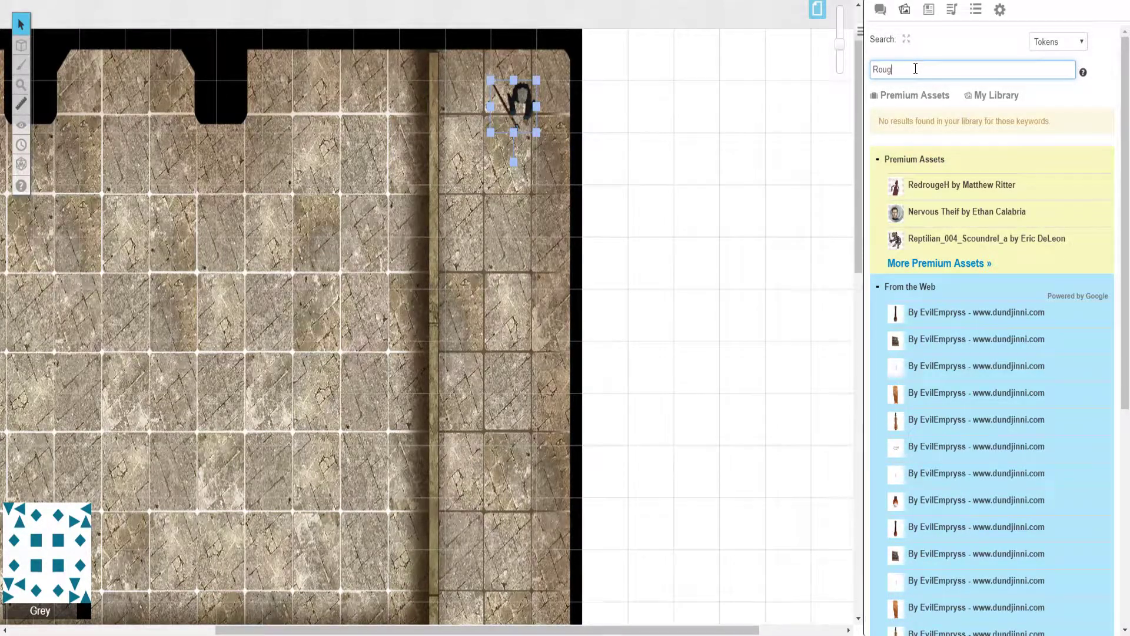
- Search the token art for "Rogue" and place the green-cloaked figure directly left of the wizard, rotated 180 degrees
text(ue)
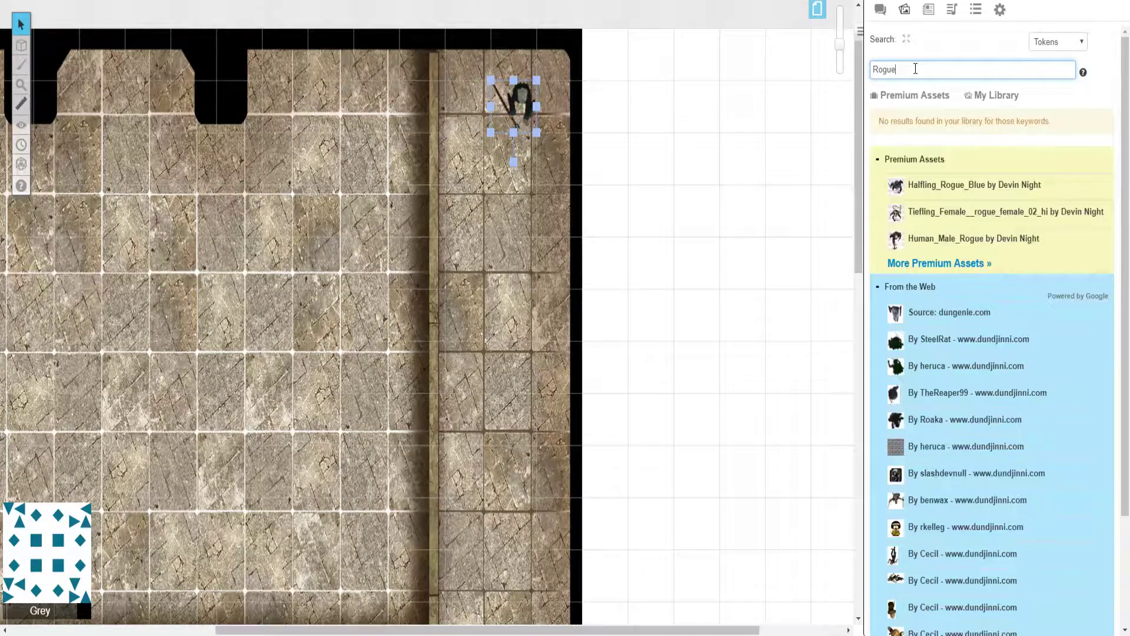
mouse_move(895, 374)
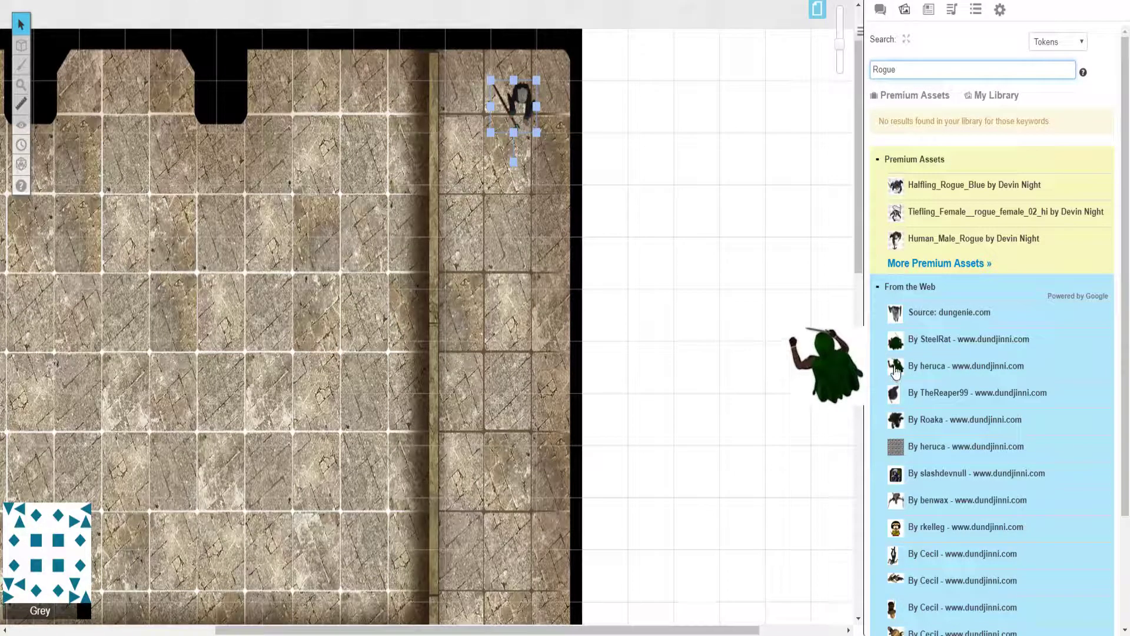
drag(895, 373, 471, 105)
click(472, 104)
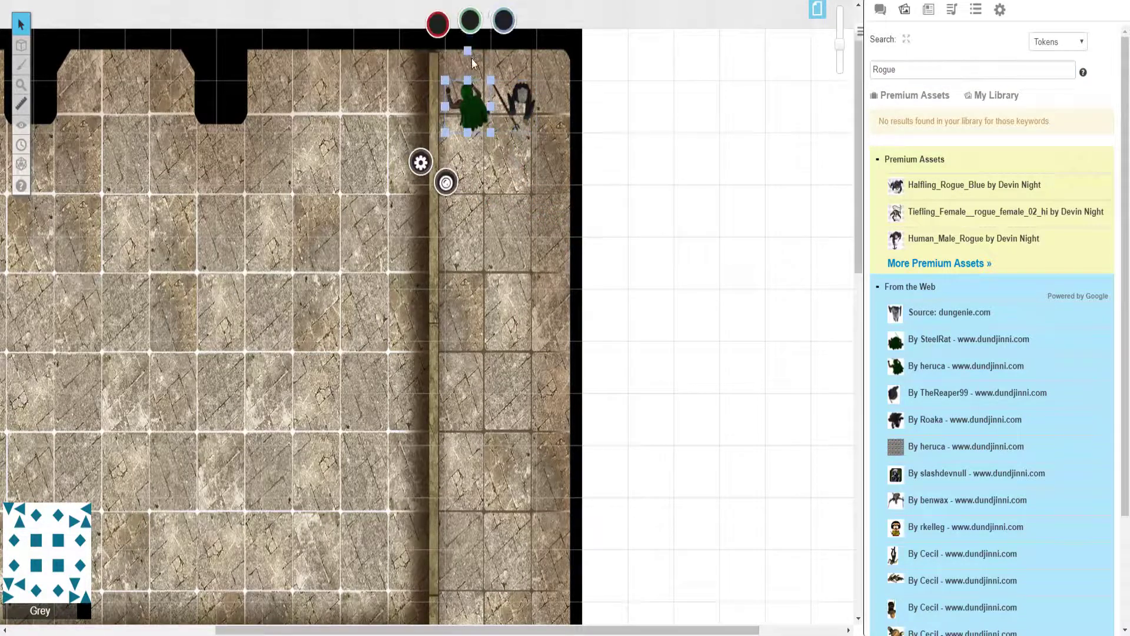
drag(467, 49, 481, 184)
- Search the token art for "Paladin" and place the leafy green figure directly right of the wizard
double_click(910, 68)
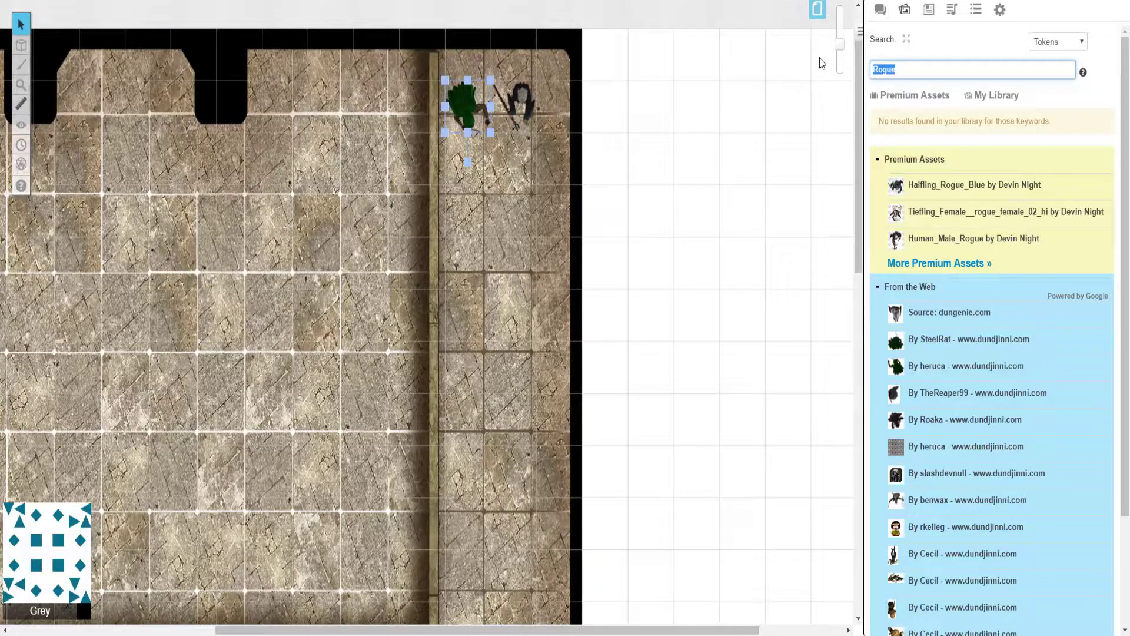
text(Paladin)
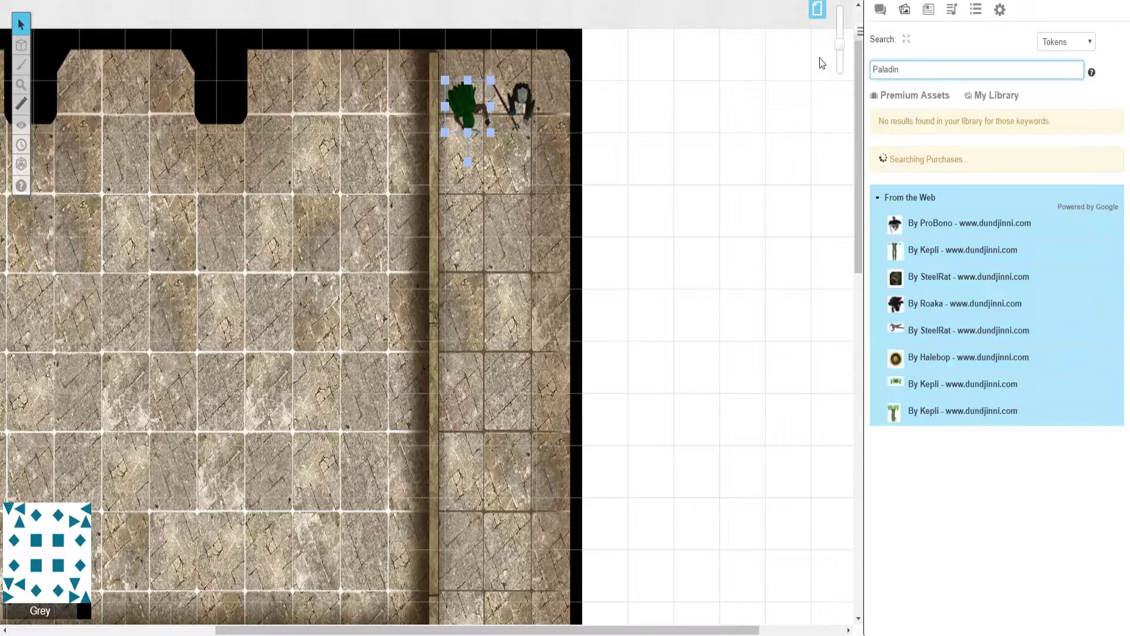
mouse_move(896, 315)
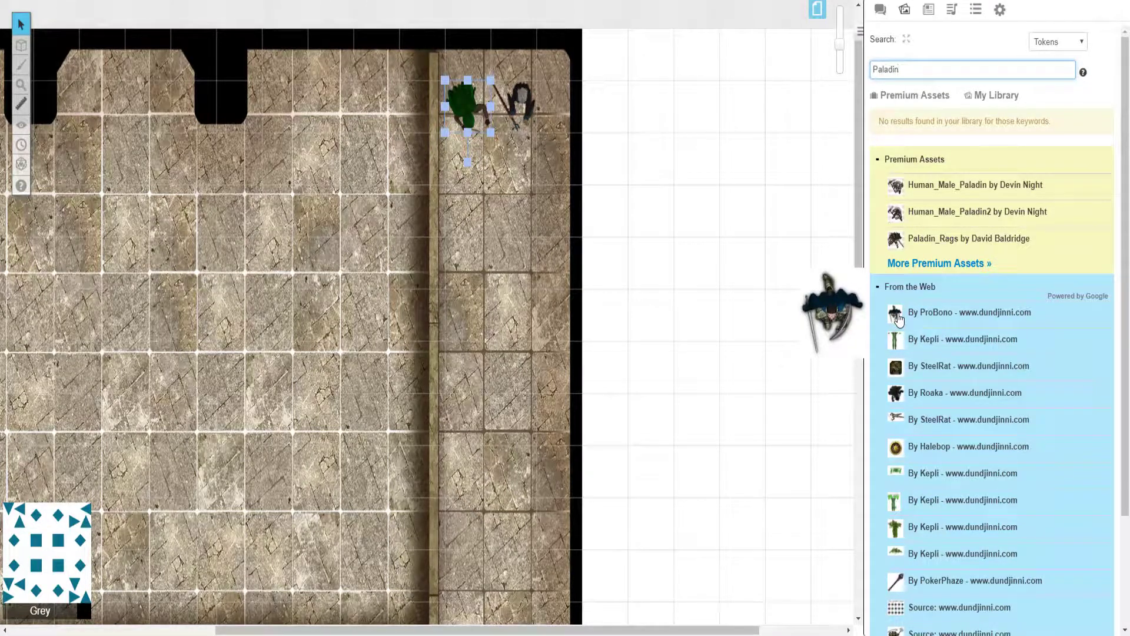
mouse_move(900, 398)
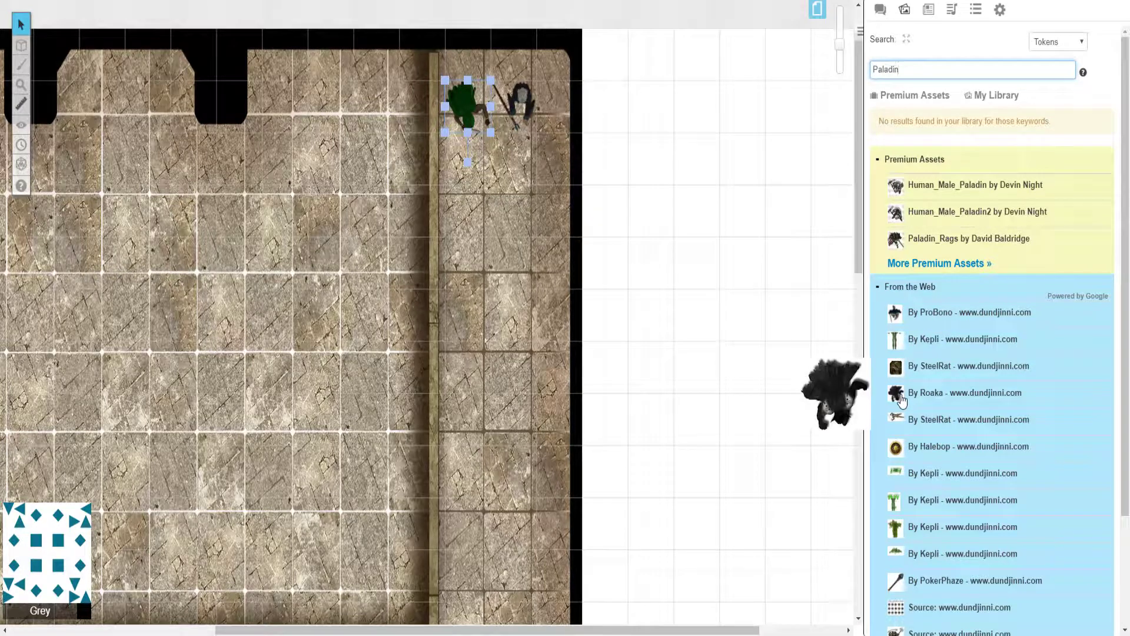
mouse_move(899, 514)
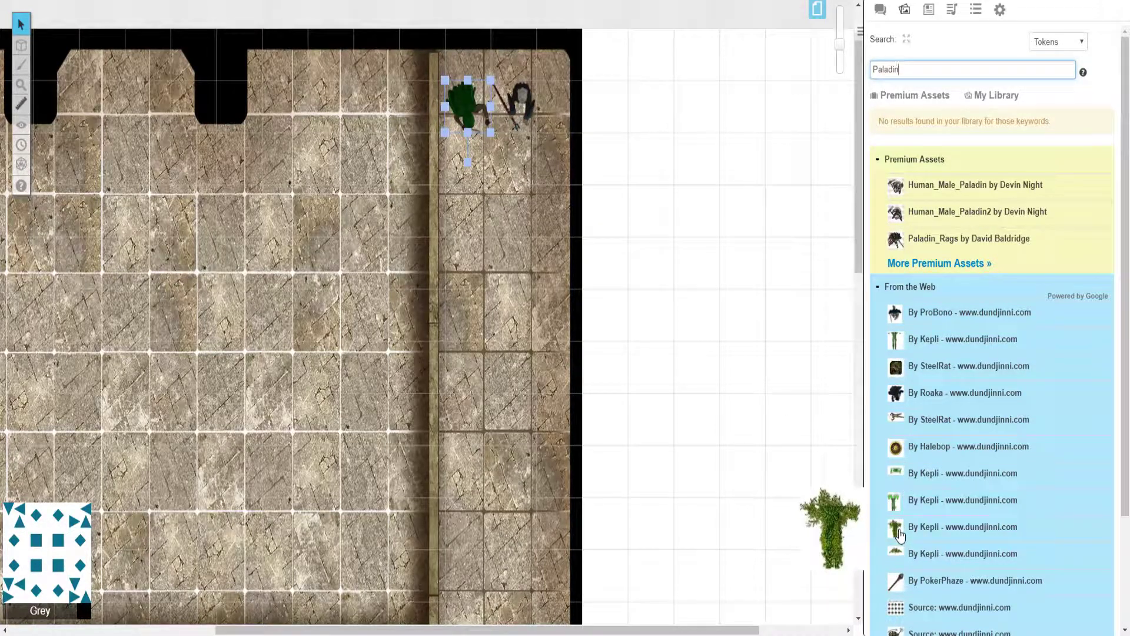
drag(900, 533, 545, 152)
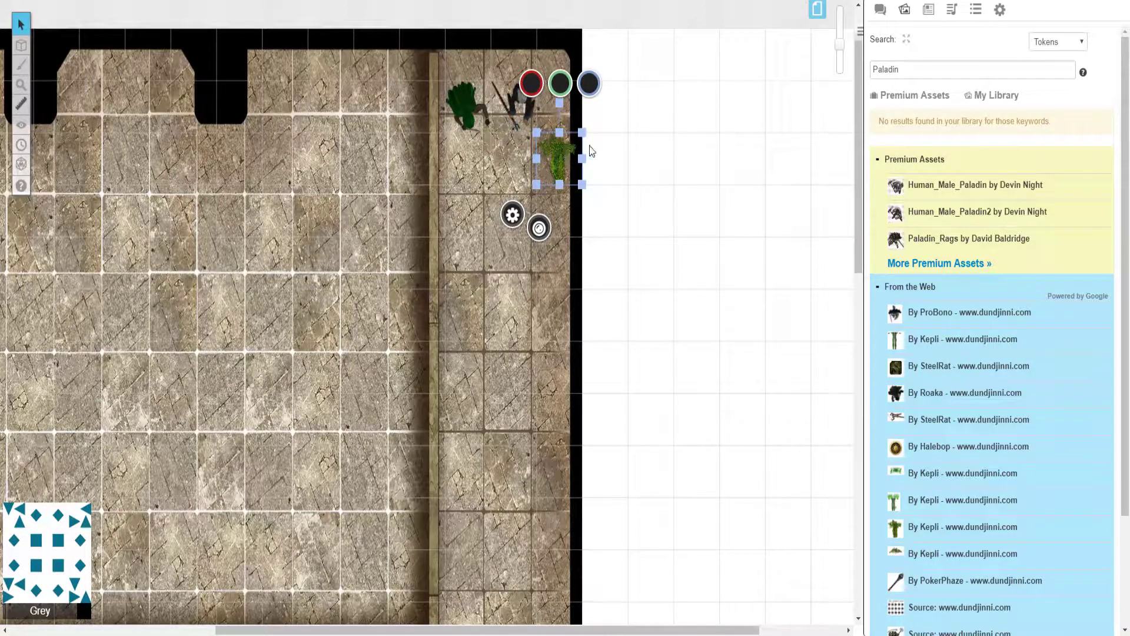
key(Up)
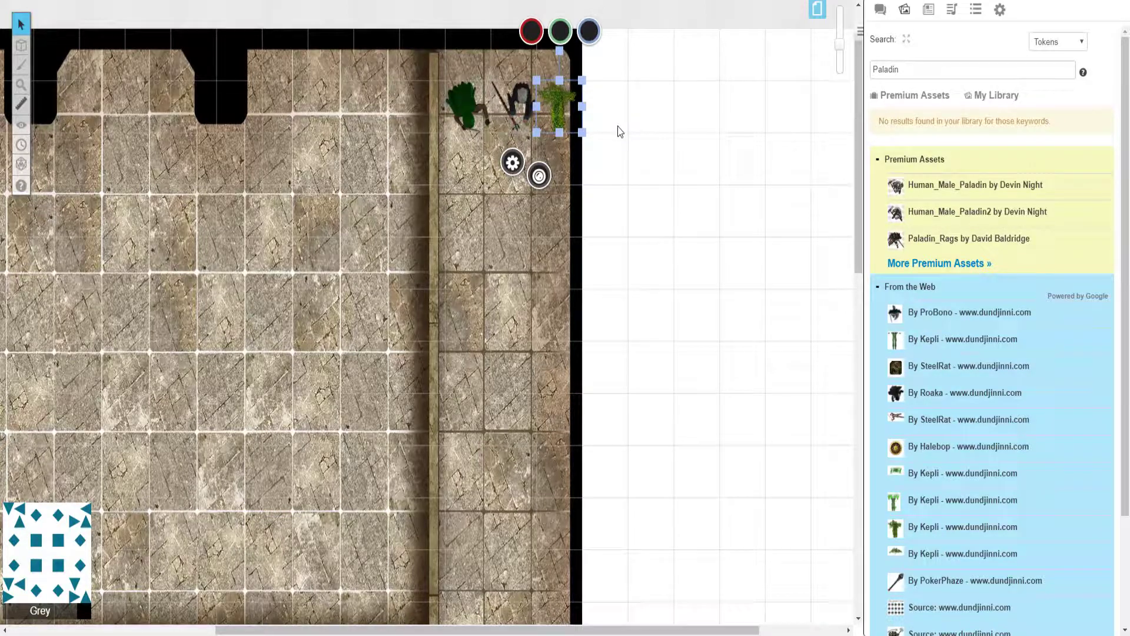
- Search the token art for "Rat" and place two mutant rat tokens side by side near the room's upper edge, west of the wooden beam
double_click(958, 71)
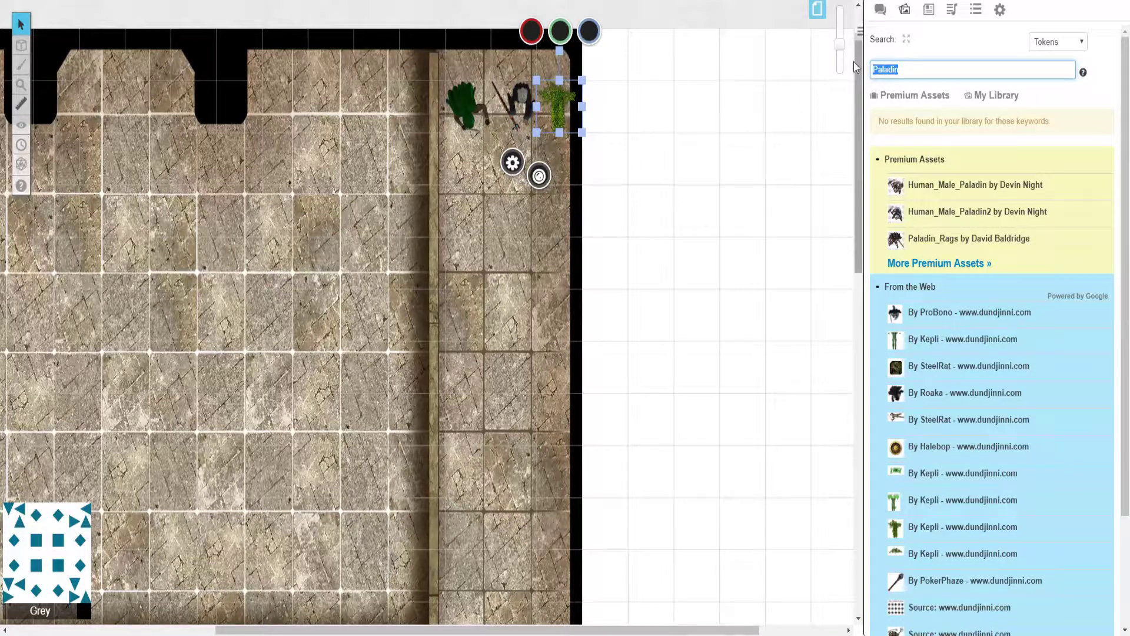
text(Rat)
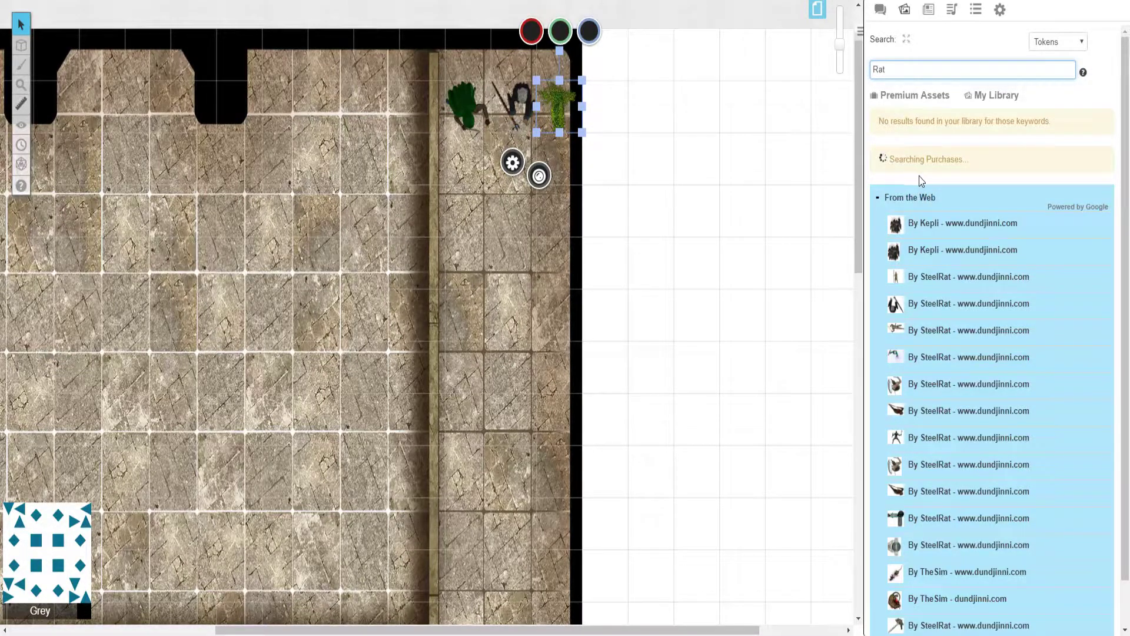
scroll(942, 221, down, 1)
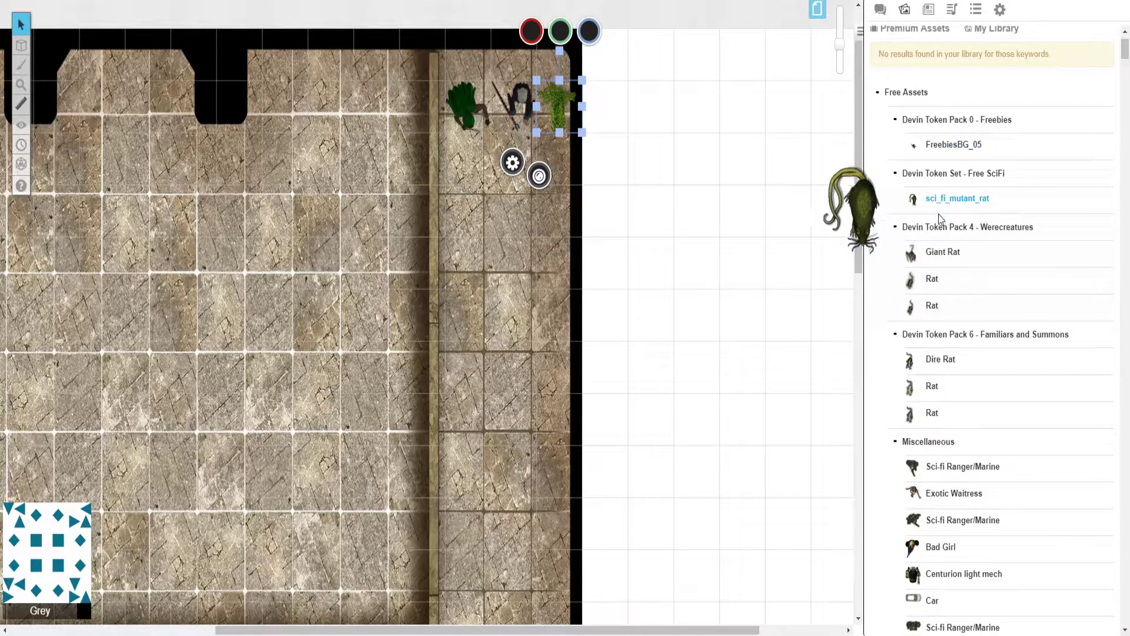
drag(939, 219, 280, 100)
drag(941, 249, 322, 105)
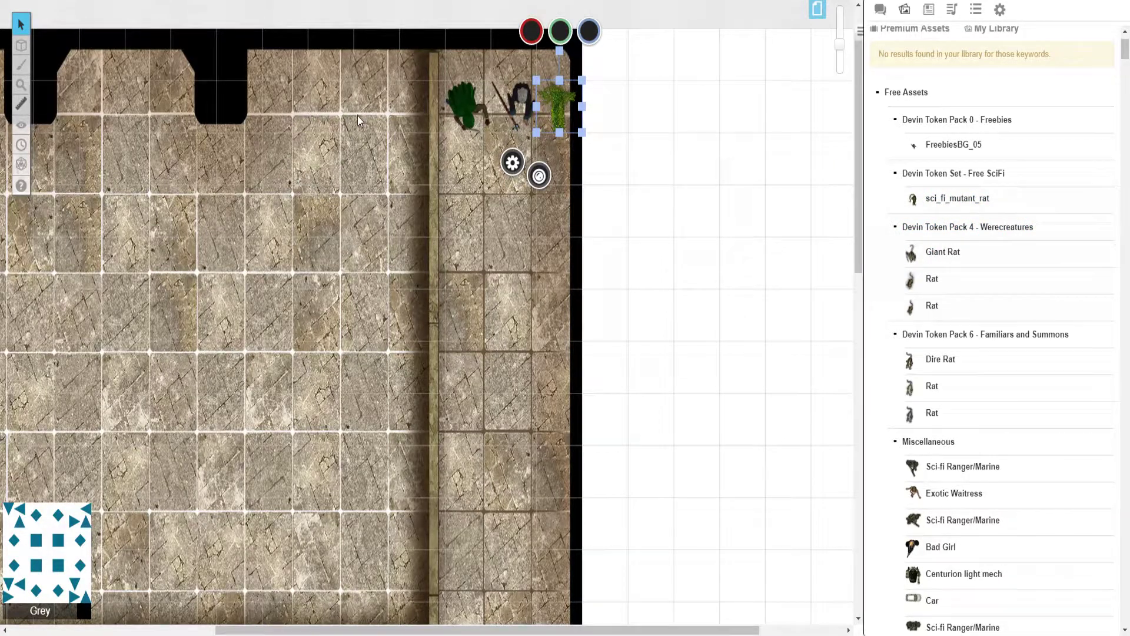
click(345, 114)
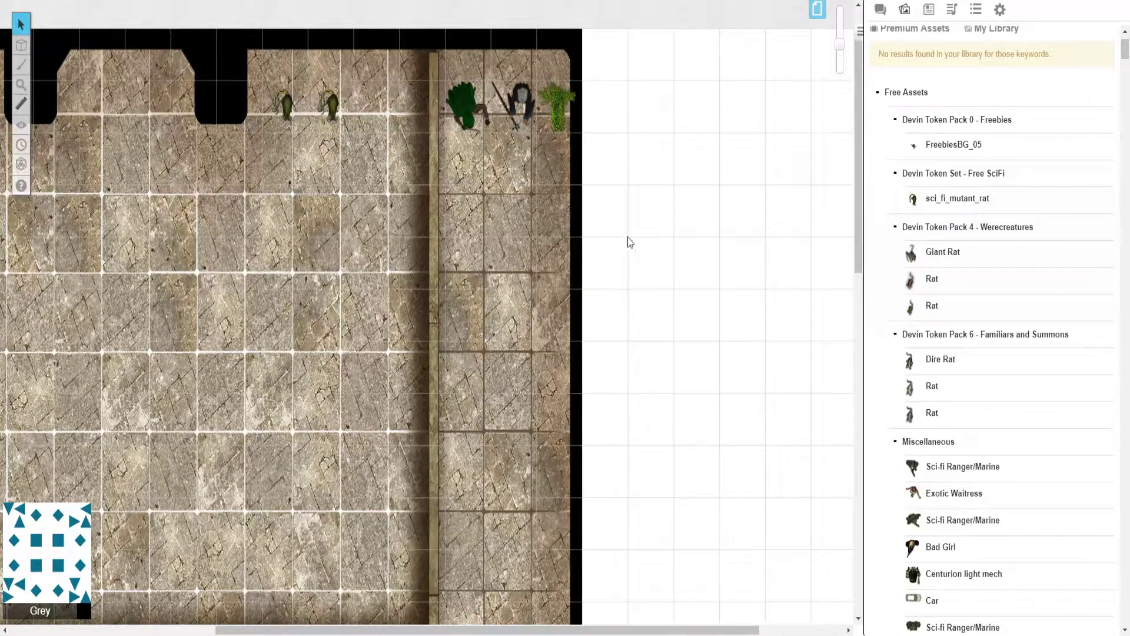
- Search the token art for "Mech" and place the first Centurion light mech on the floor just west of the wooden beam
mouse_move(951, 358)
scroll(954, 120, up, 2)
drag(913, 71, 838, 64)
text(Mech)
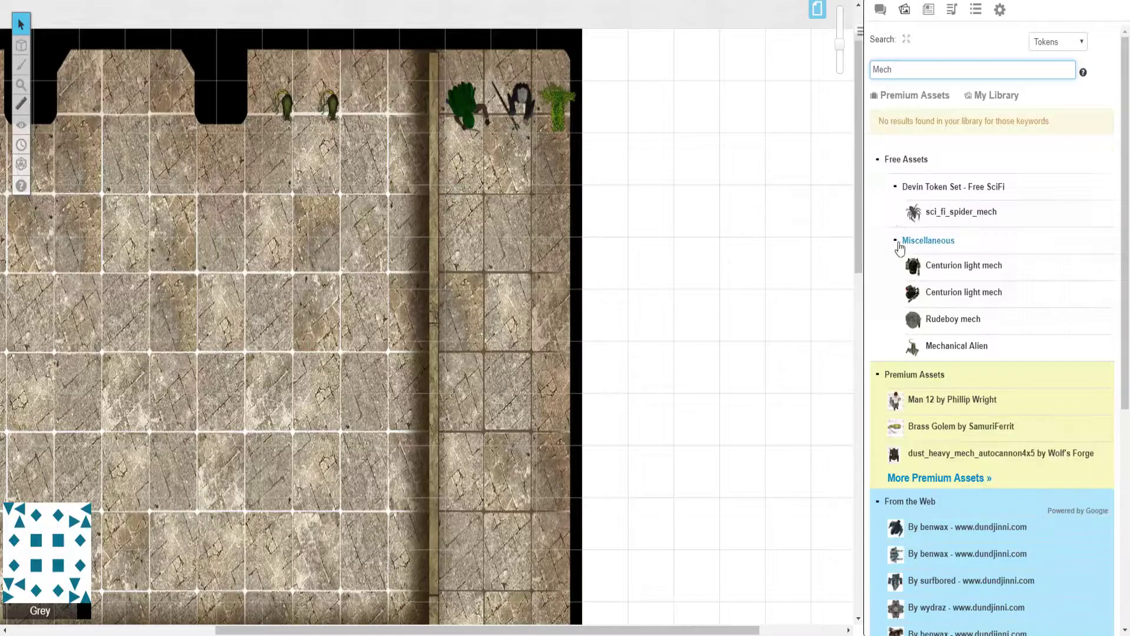
mouse_move(912, 265)
drag(913, 265, 351, 260)
click(371, 266)
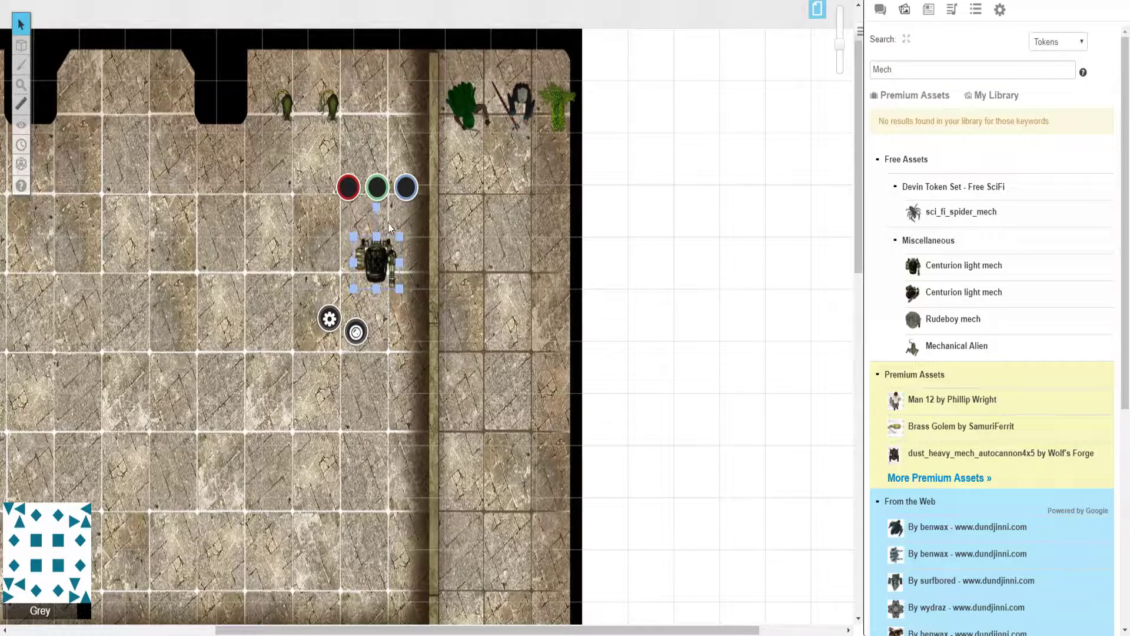
- Rotate the mech 90 degrees clockwise, enlarge it to two by two grid squares and move it one square west
drag(376, 207, 433, 347)
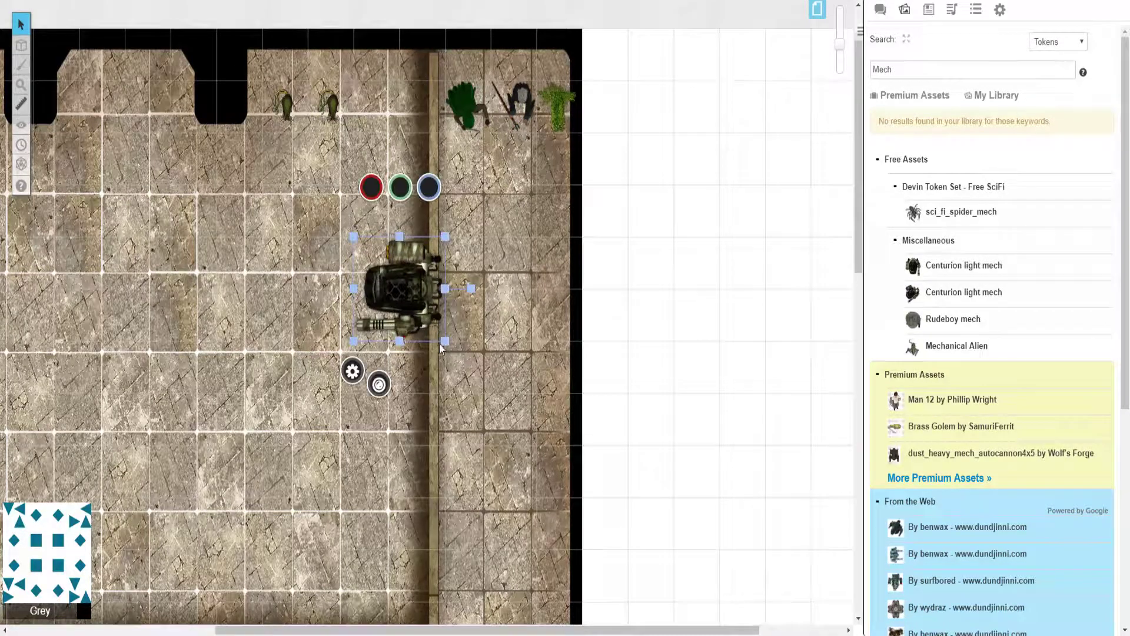
key(Left)
key(Down)
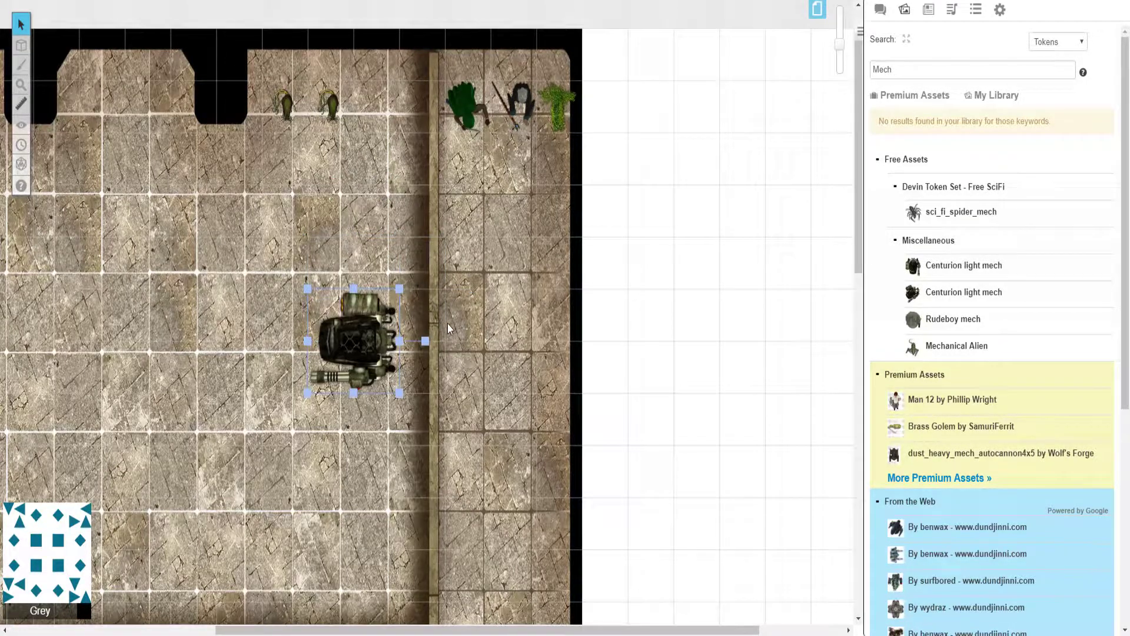
key(Up)
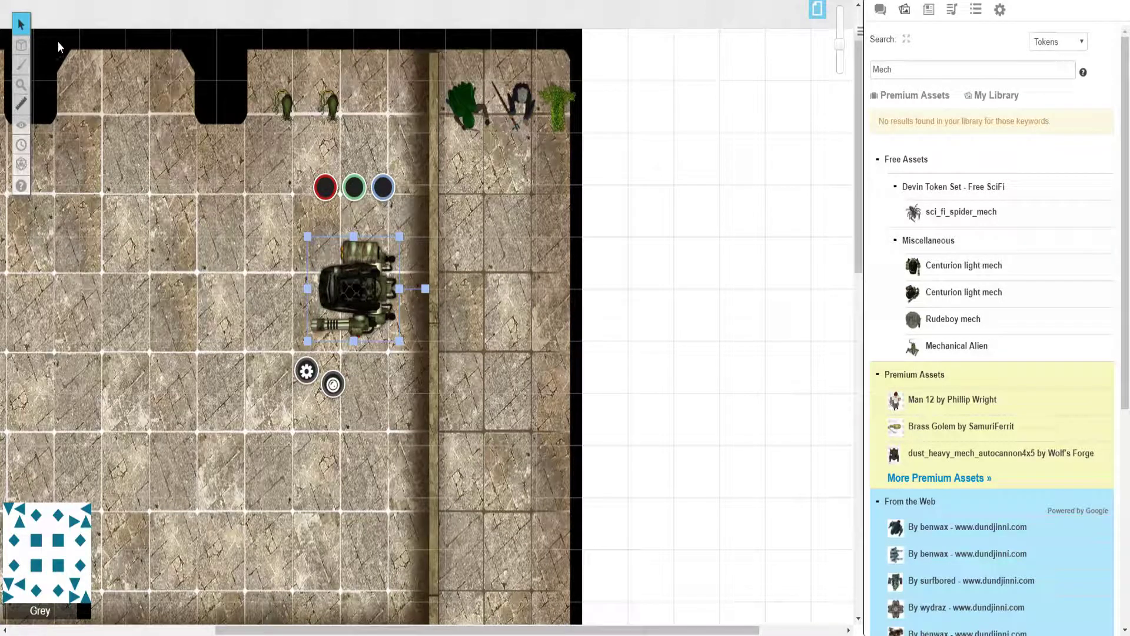
- Draw a dark red, unfilled rectangle about one grid square in size on the floor east of the wooden beam
mouse_move(18, 42)
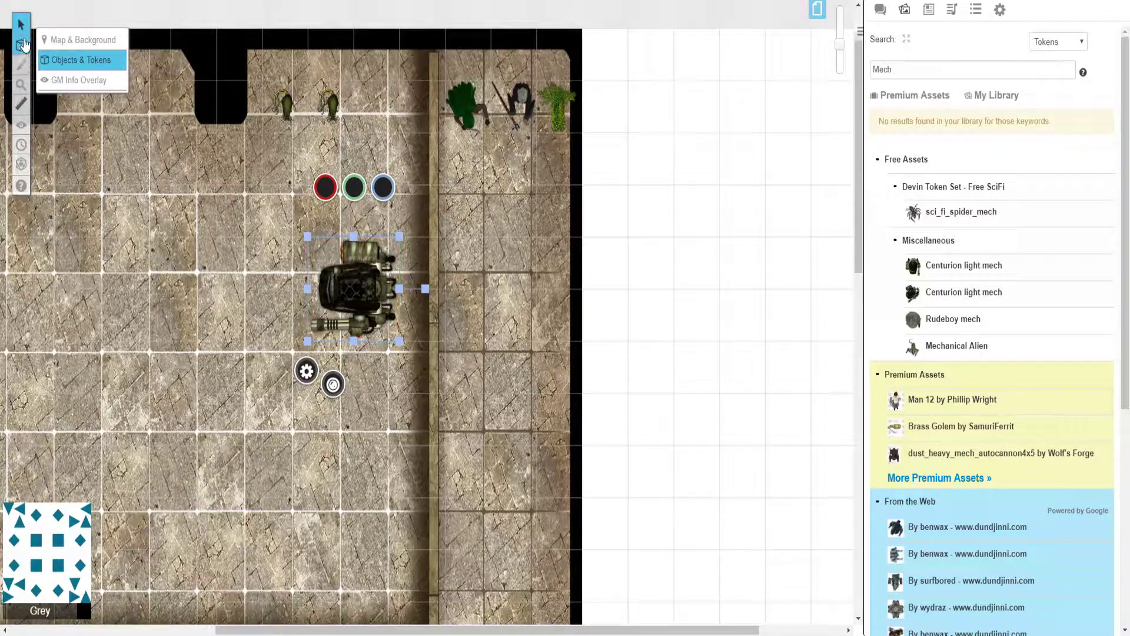
mouse_move(22, 68)
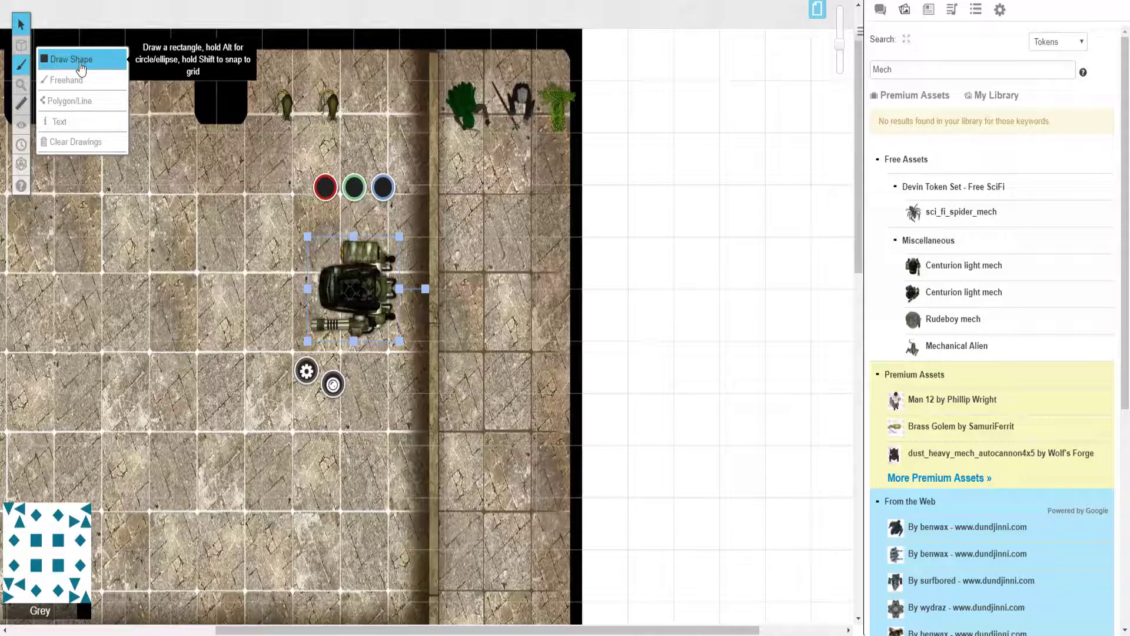
click(80, 86)
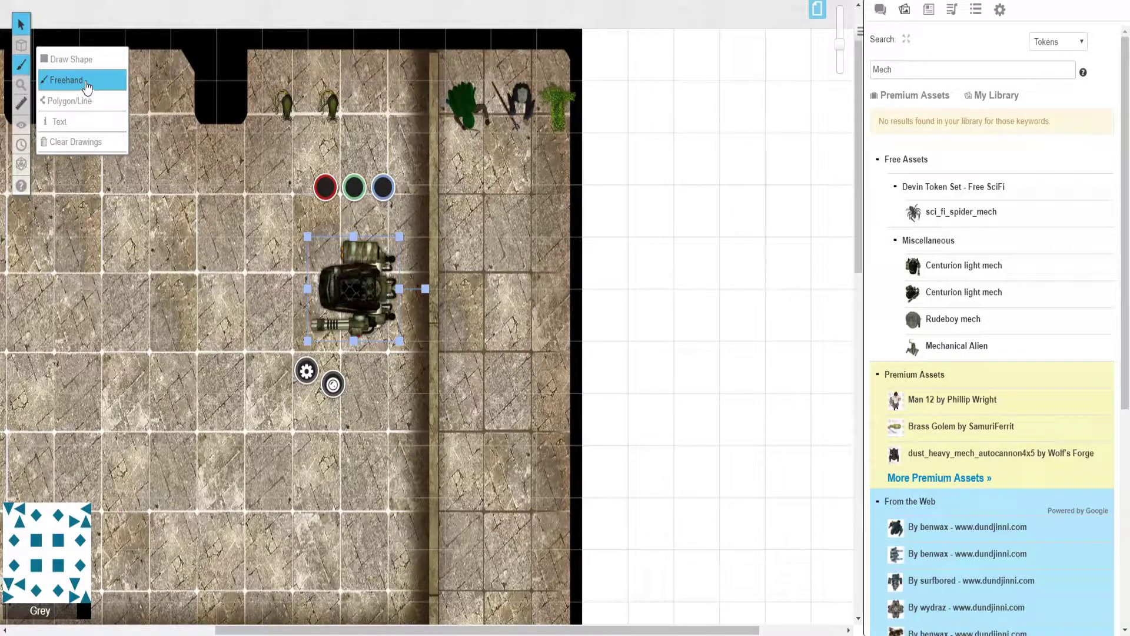
click(91, 58)
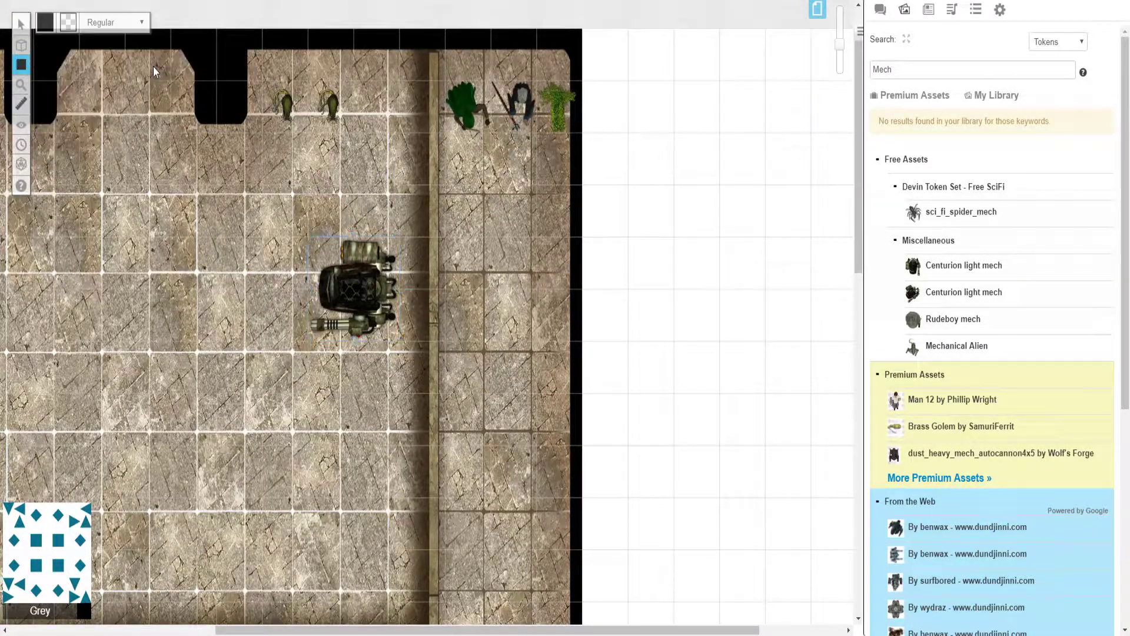
click(45, 22)
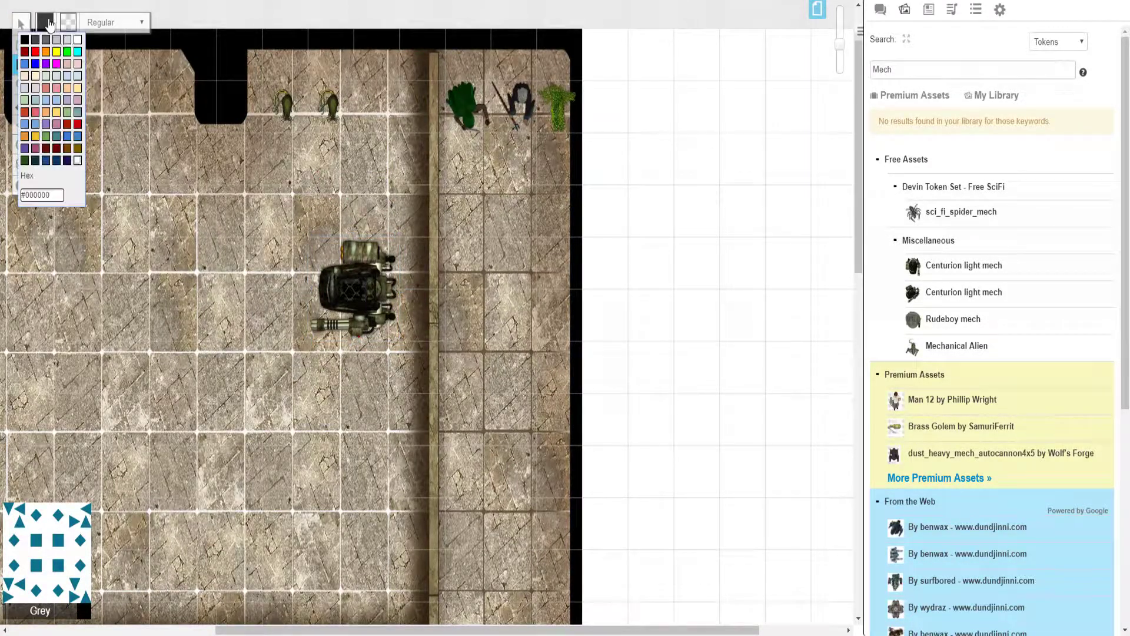
click(25, 52)
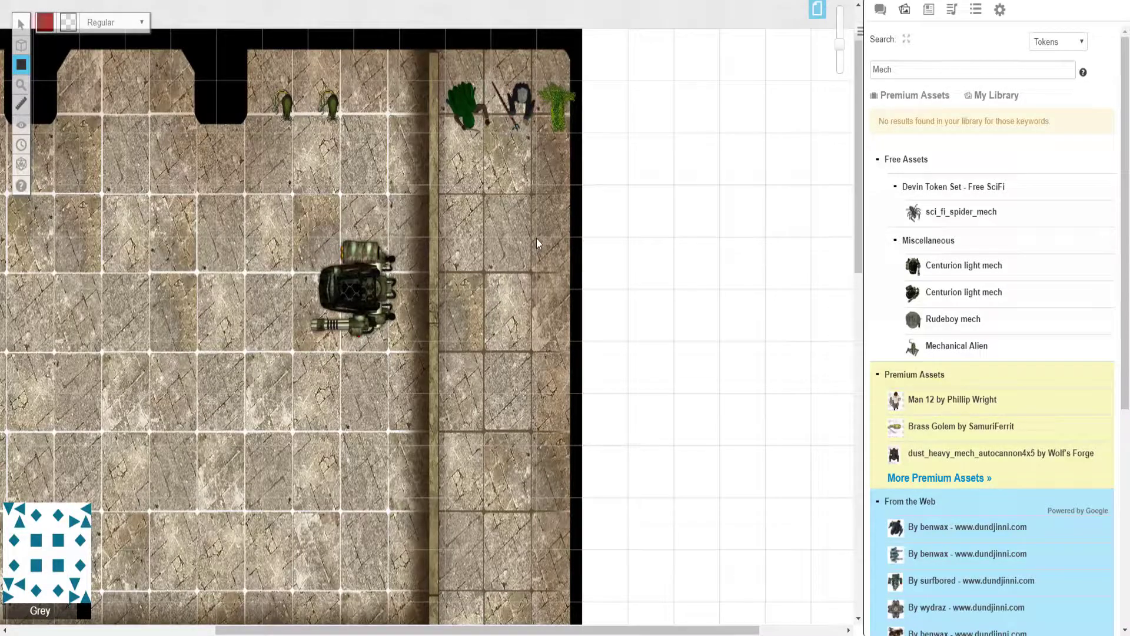
drag(536, 238, 487, 287)
- Move the dark red square to the GM Layer
click(20, 24)
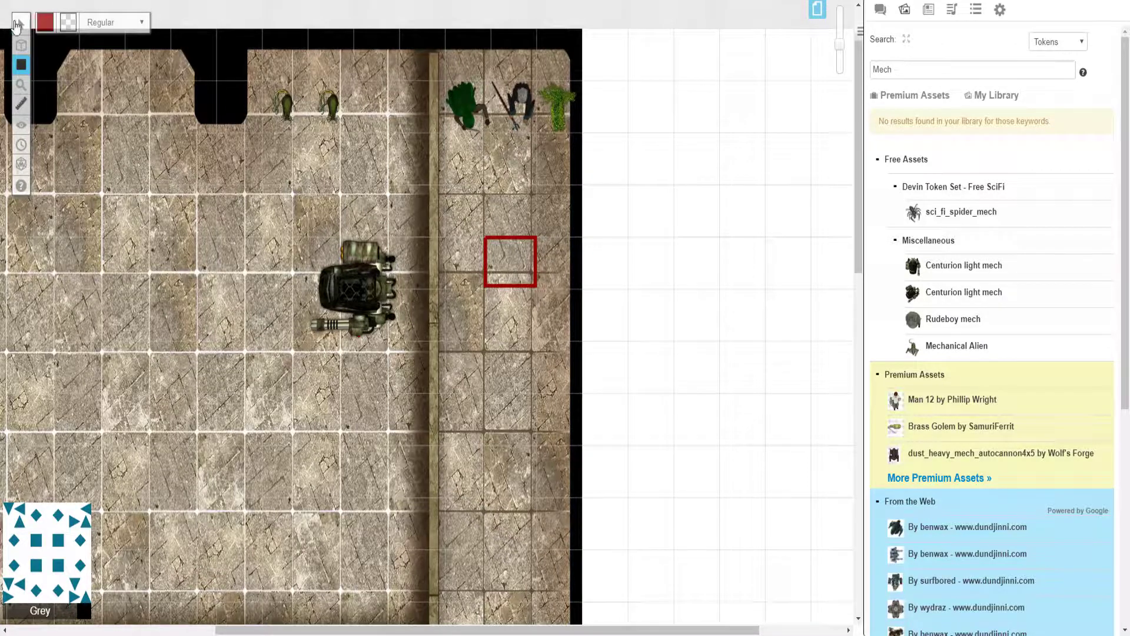
click(533, 274)
right_click(536, 272)
mouse_move(560, 256)
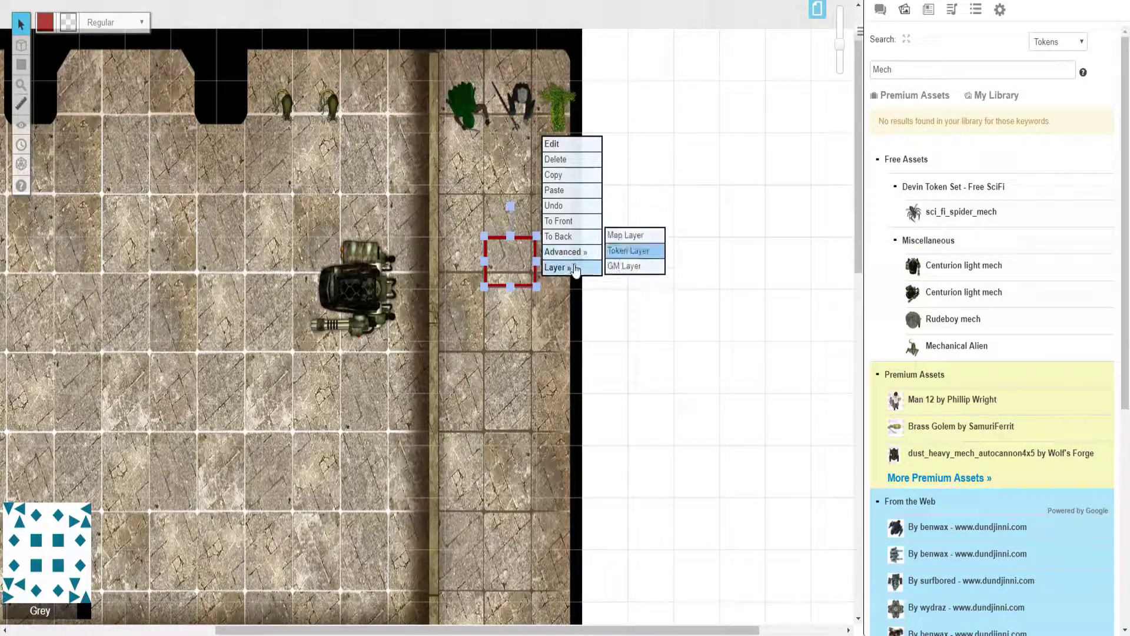
click(635, 272)
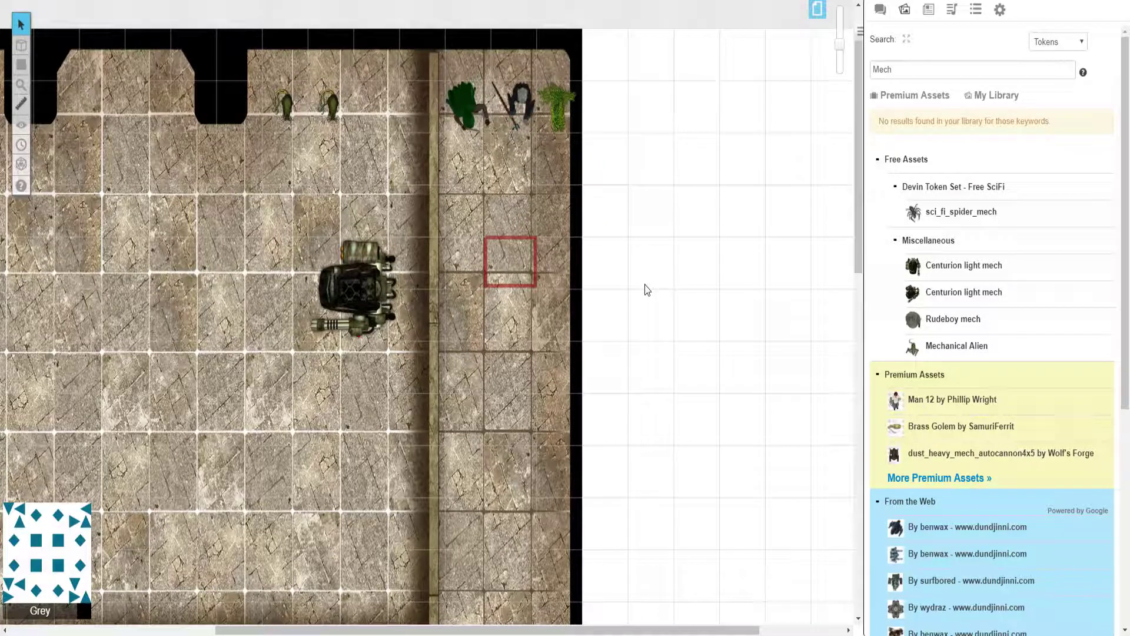